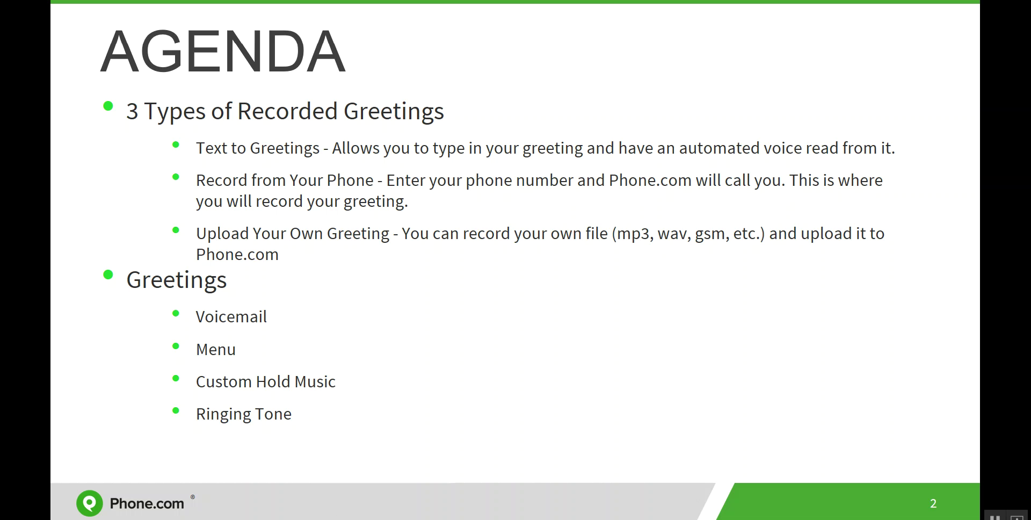
# Start a new greeting from Configure > Add a Greeting on the Phone.com account page
pyautogui.moveTo(449, 513)
pyautogui.click(403, 483)
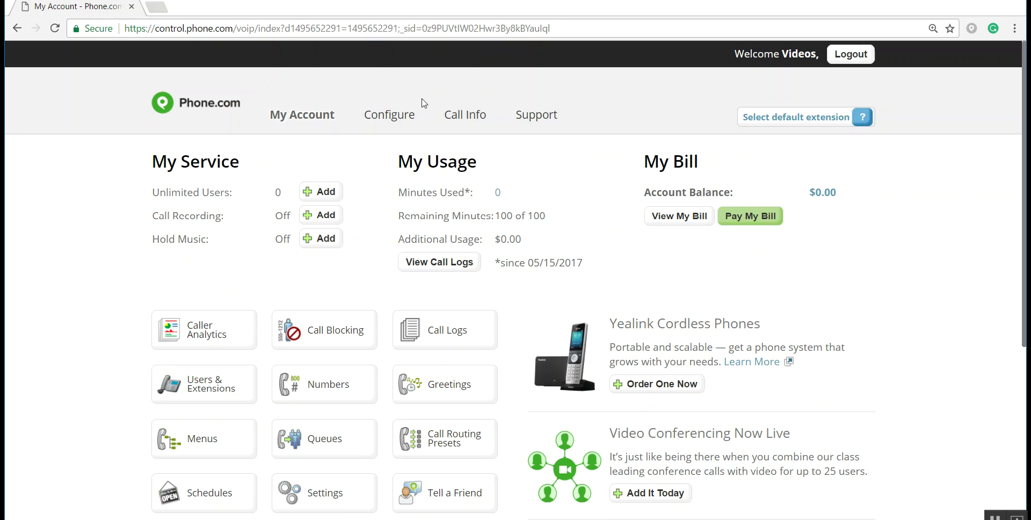
pyautogui.moveTo(396, 115)
pyautogui.click(726, 194)
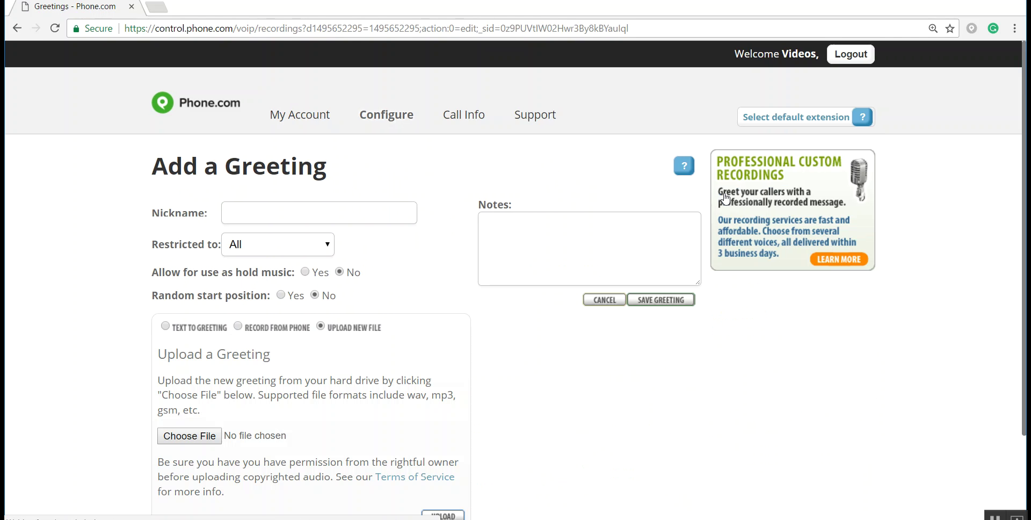
pyautogui.scroll(-1, 346, 137)
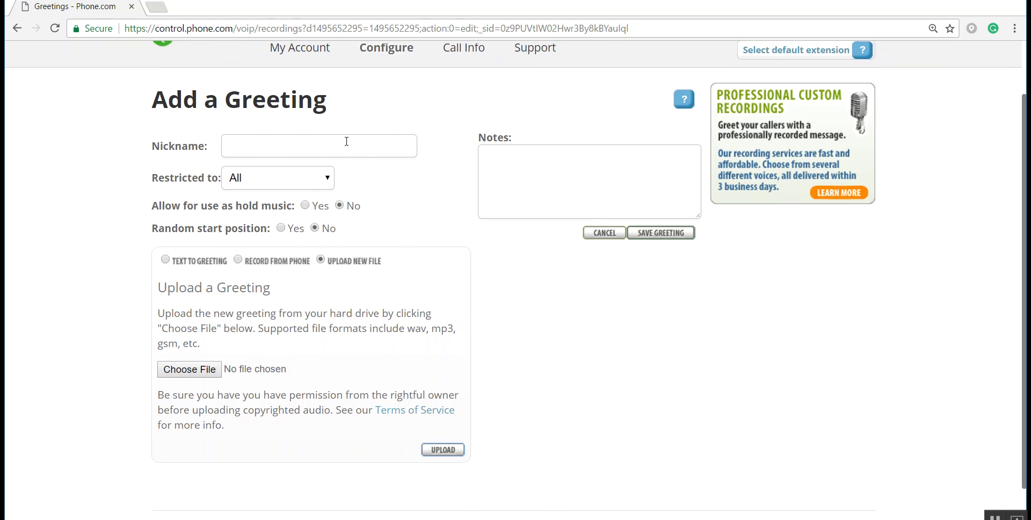
# Nickname the greeting 'Custom Hold Music Jill', allow it as hold music, and turn on random start
pyautogui.click(345, 141)
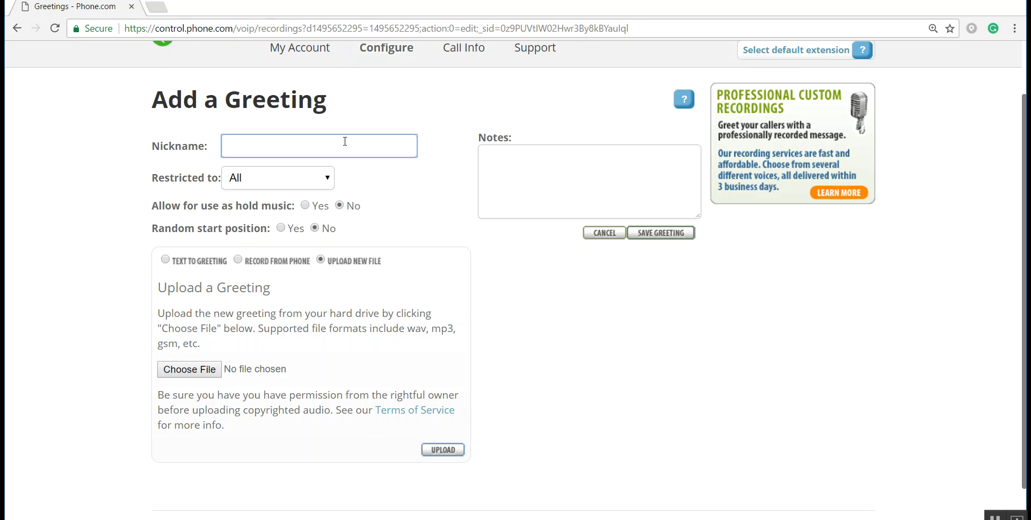
pyautogui.write('Custome')
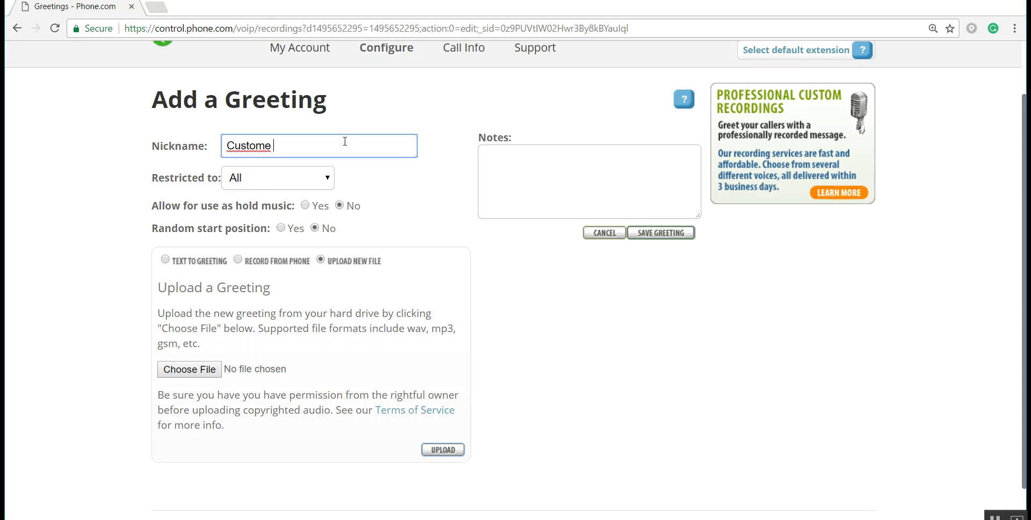
pyautogui.press('BackSpace')
pyautogui.write('Hold')
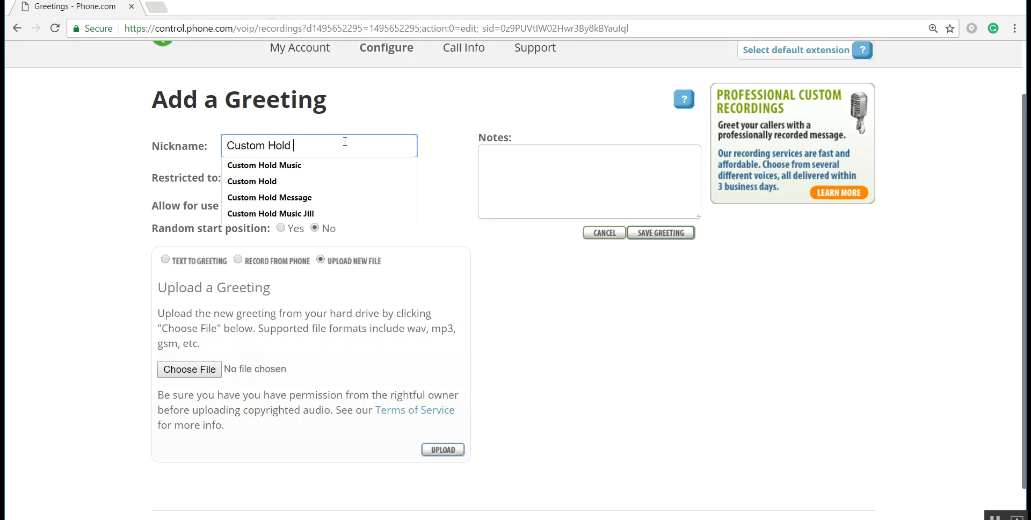
pyautogui.write(' Music ')
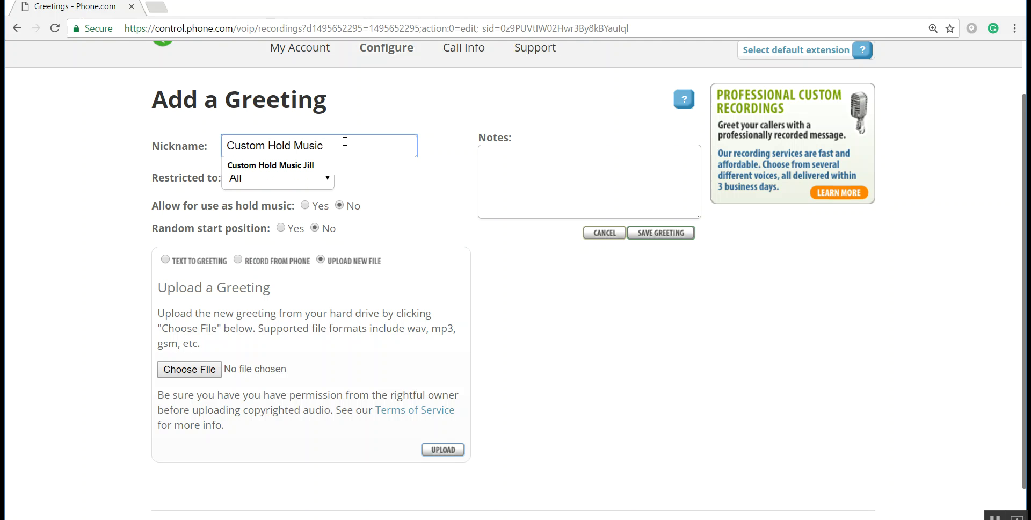
pyautogui.write('Jill')
pyautogui.click(384, 171)
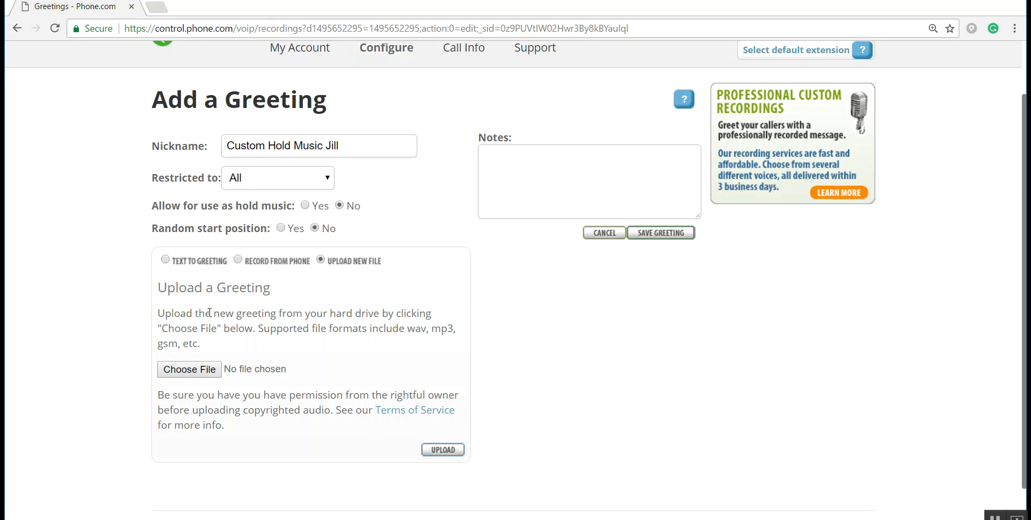
pyautogui.click(305, 206)
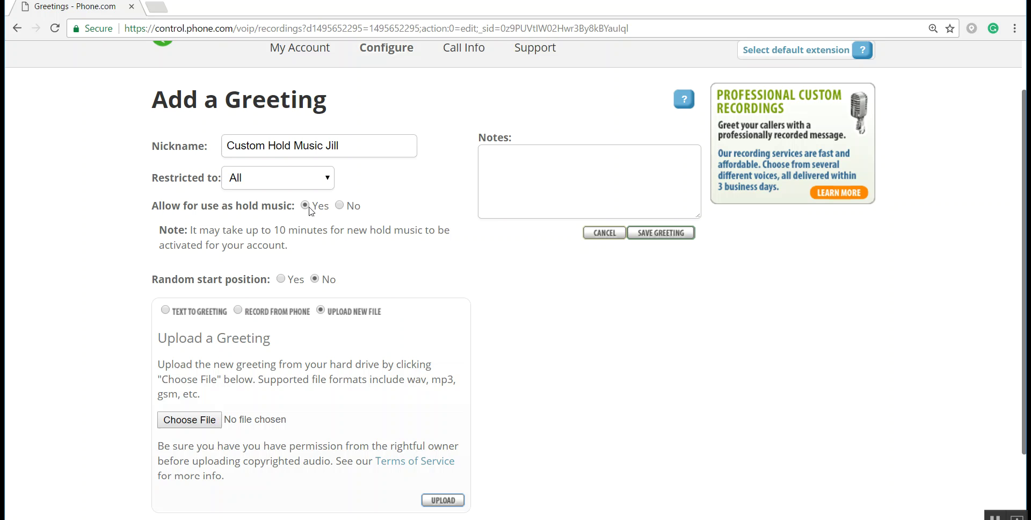
pyautogui.click(288, 281)
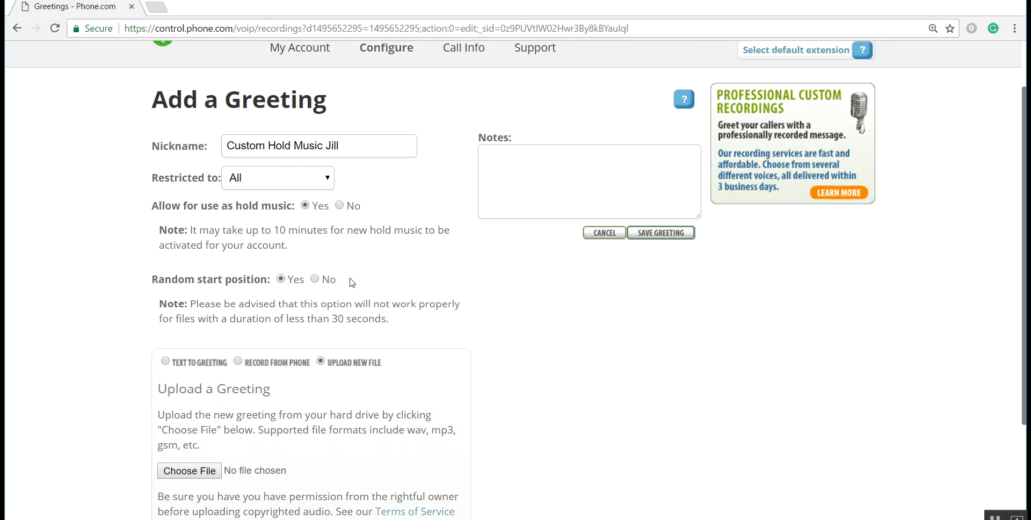
pyautogui.scroll(-1, 435, 328)
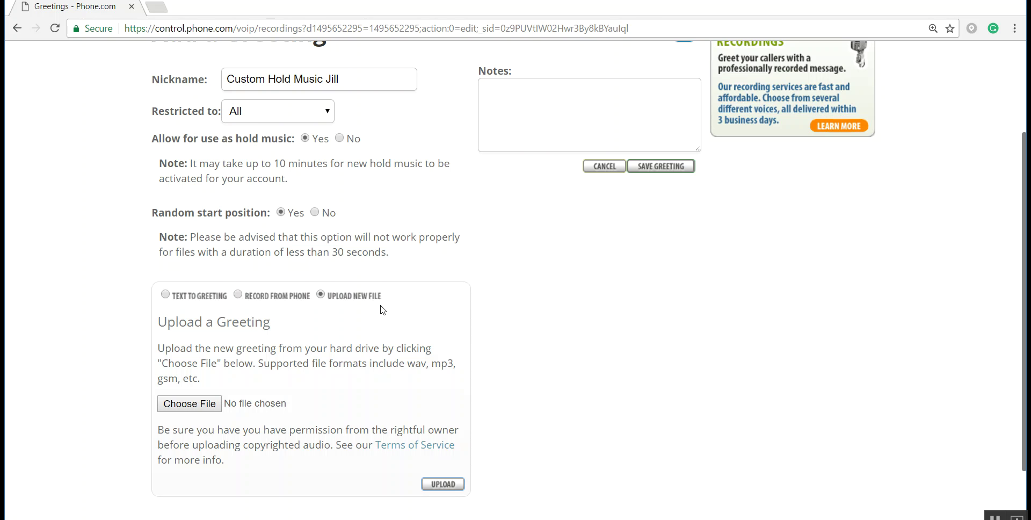
# Upload the Clean Bandit Symphony WAV file as the greeting's recording
pyautogui.click(207, 406)
pyautogui.click(236, 136)
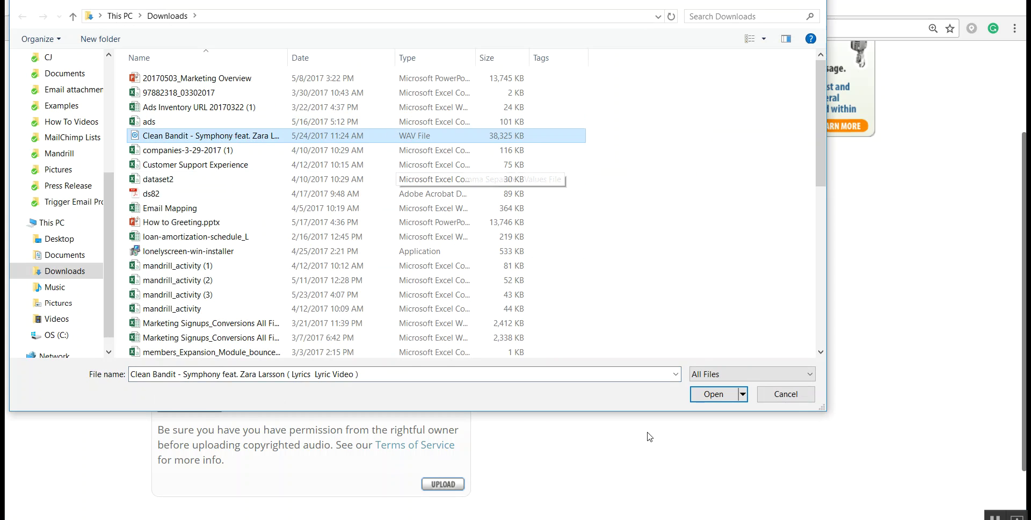
pyautogui.click(708, 398)
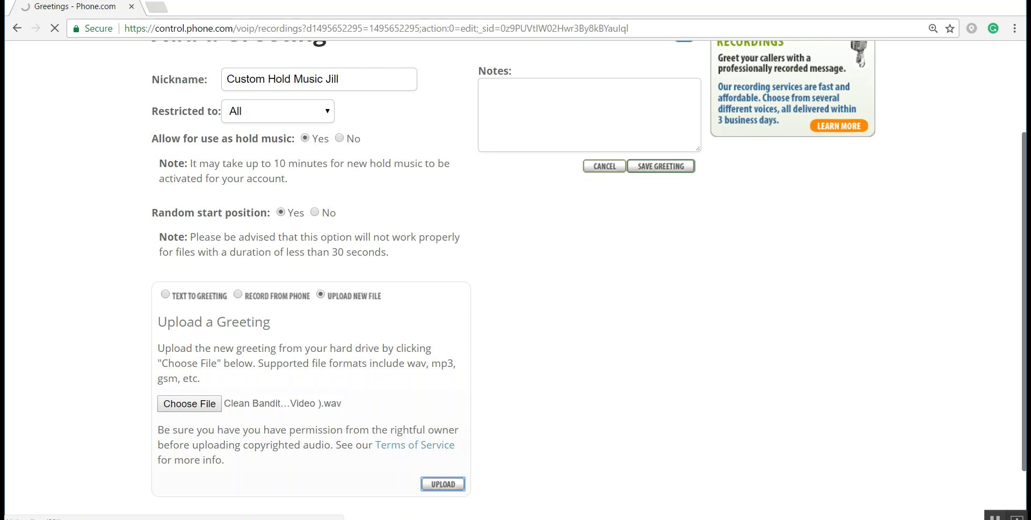
pyautogui.scroll(3, 785, 279)
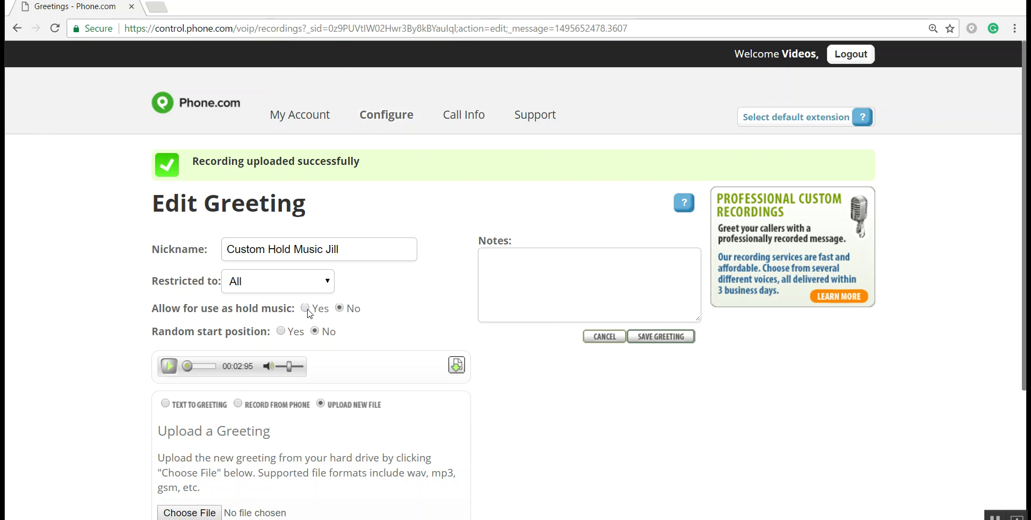
# Set both 'Allow for use as hold music' and 'Random start position' to Yes
pyautogui.click(305, 308)
pyautogui.scroll(-1, 310, 321)
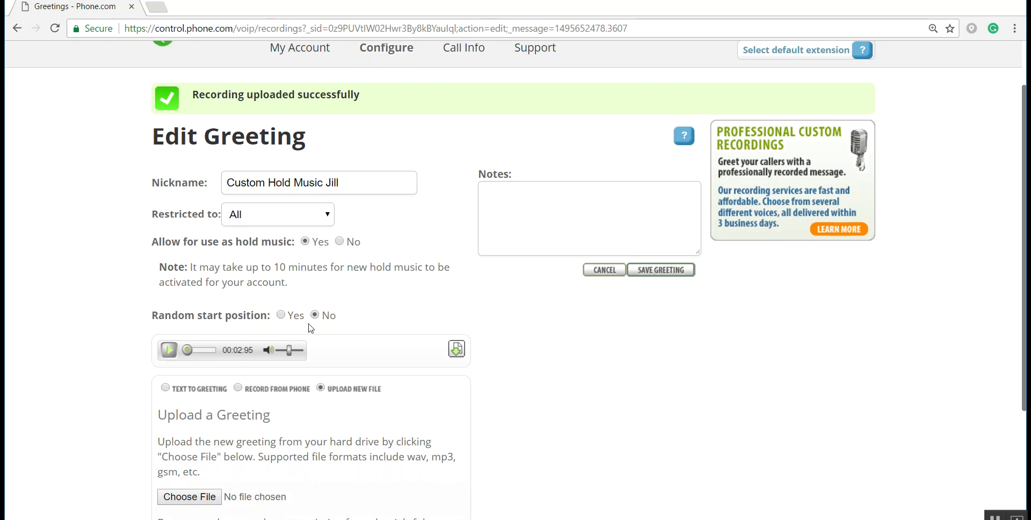
pyautogui.click(282, 316)
pyautogui.scroll(-1, 310, 320)
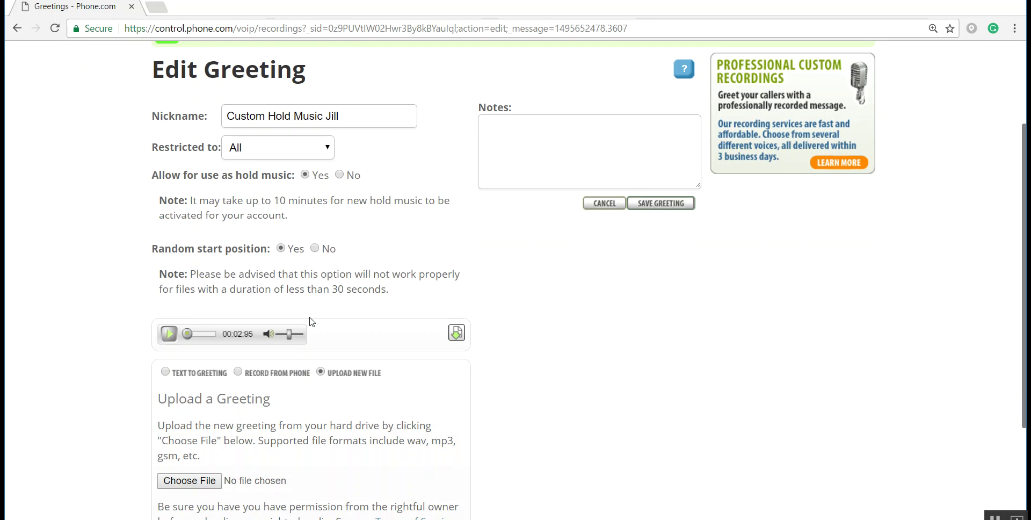
pyautogui.scroll(-1, 310, 321)
pyautogui.scroll(-1, 307, 320)
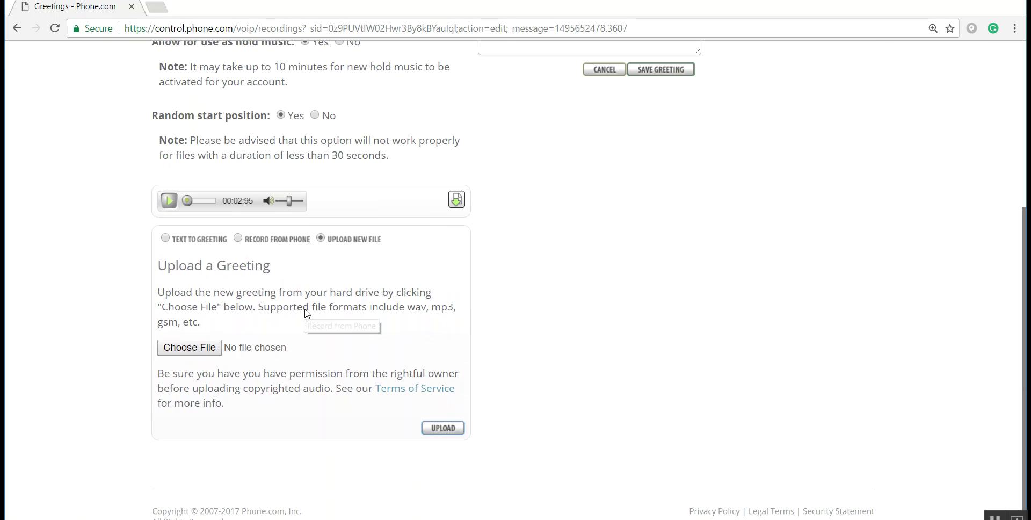
# Play and pause the recording as a check, then save the greeting
pyautogui.click(171, 210)
pyautogui.click(172, 210)
pyautogui.scroll(1, 693, 322)
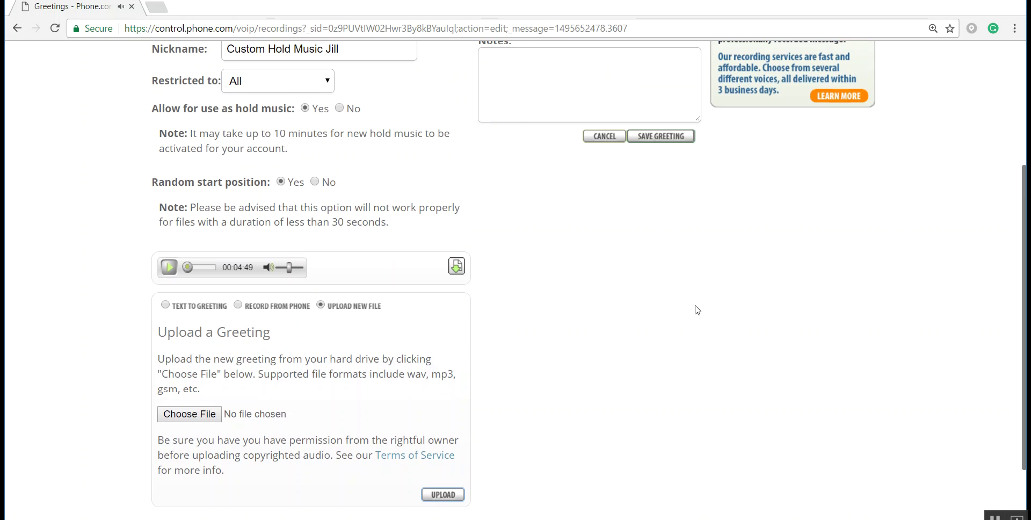
pyautogui.click(669, 141)
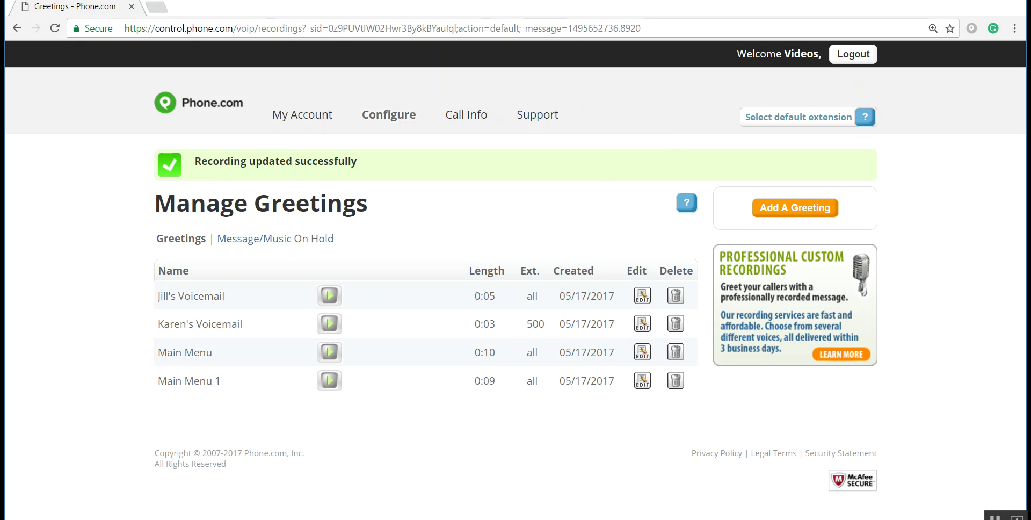
# Confirm Custom Hold Music Jill appears under Message/Music On Hold, then begin another greeting
pyautogui.click(251, 246)
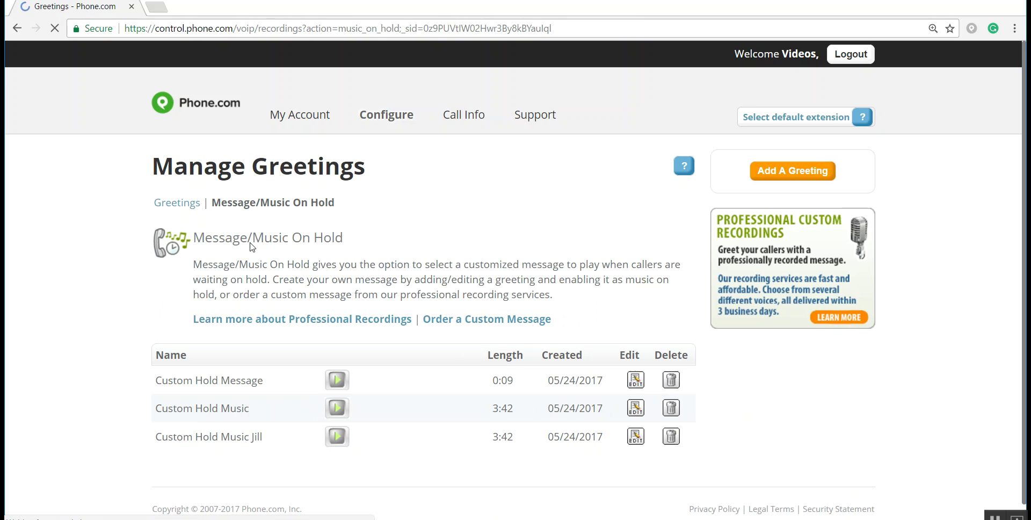
pyautogui.scroll(-1, 253, 448)
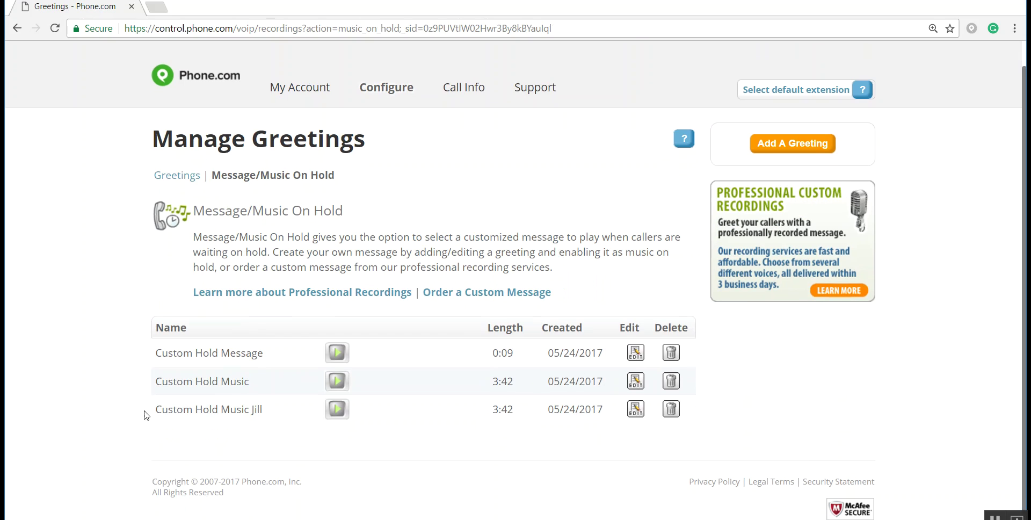
pyautogui.moveTo(143, 417); pyautogui.dragTo(265, 415)
pyautogui.click(268, 417)
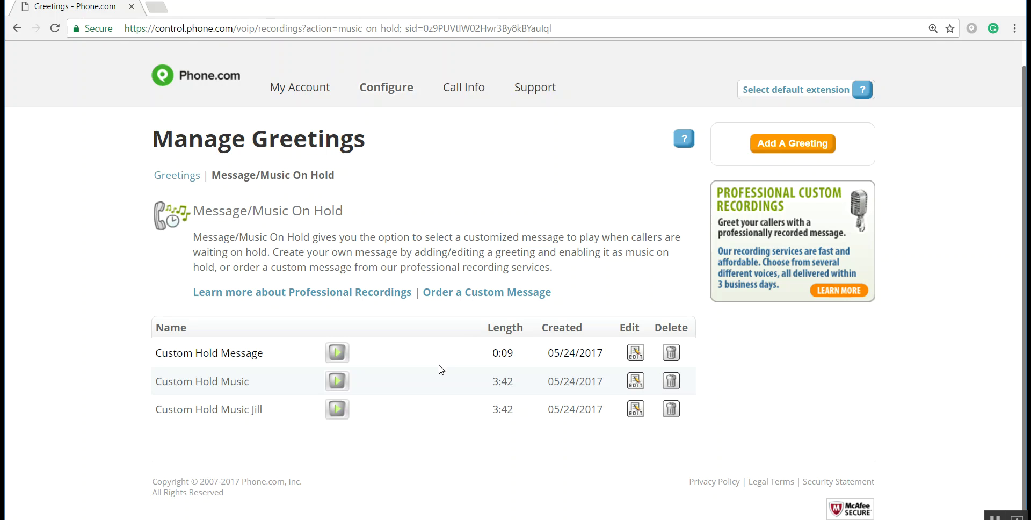
pyautogui.click(781, 149)
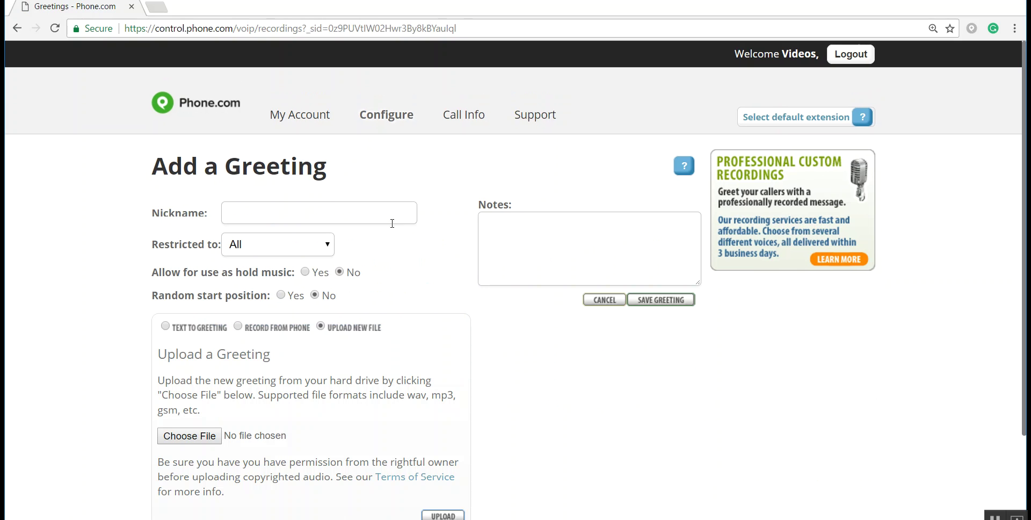
# Nickname the new greeting 'Custom Hold Message Jill', allow it as hold music, and choose text-to-speech
pyautogui.click(387, 220)
pyautogui.write('Cust')
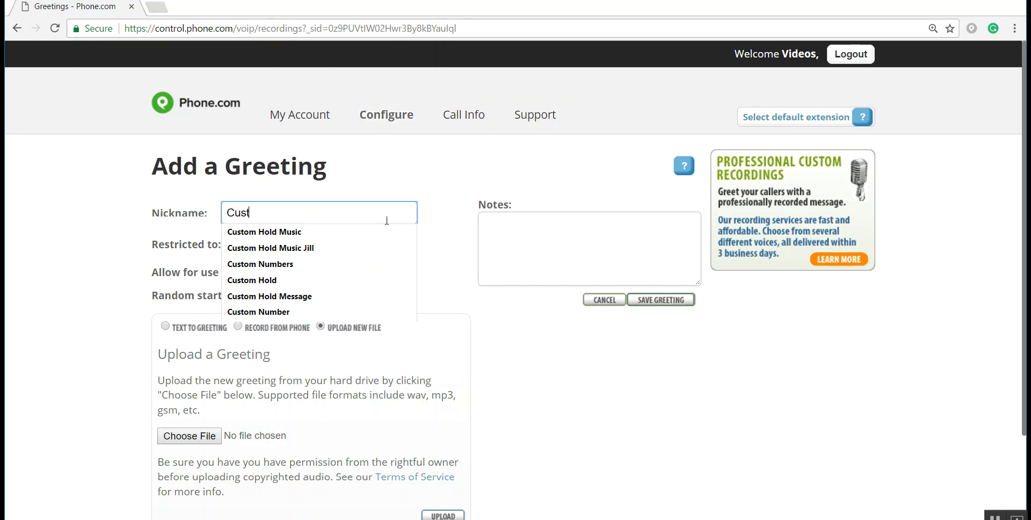
pyautogui.write('om Hold MEs')
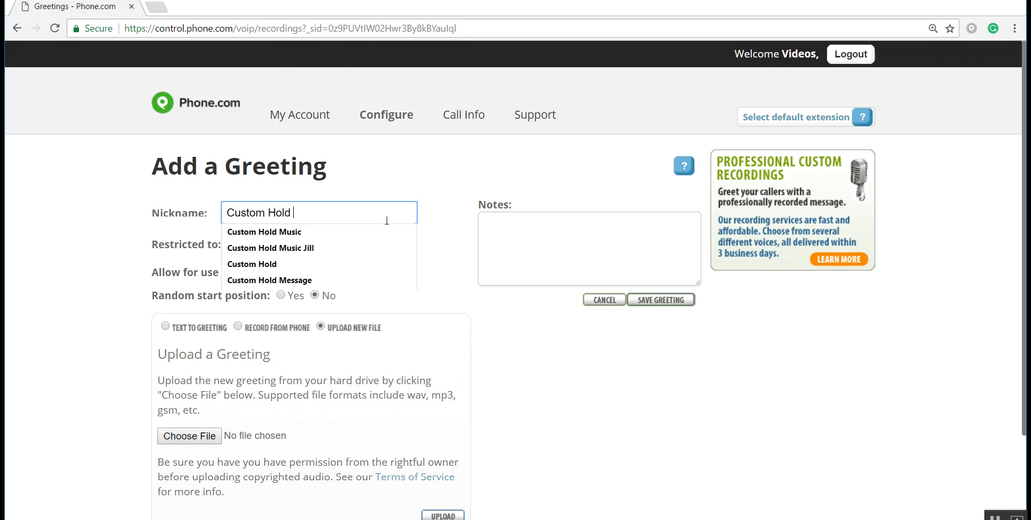
pyautogui.press('BackSpace')
pyautogui.press('BackSpace')
pyautogui.write('es')
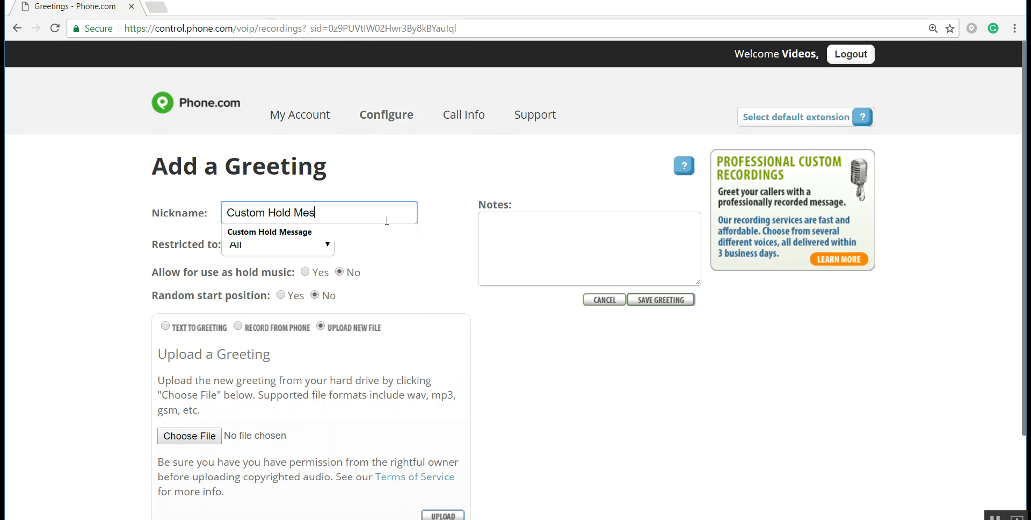
pyautogui.write('sage Jill')
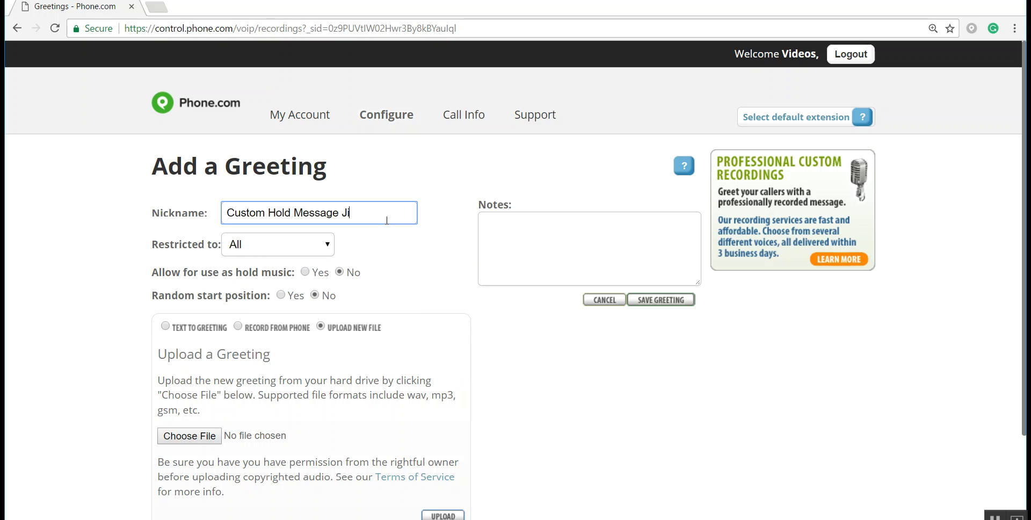
pyautogui.click(399, 248)
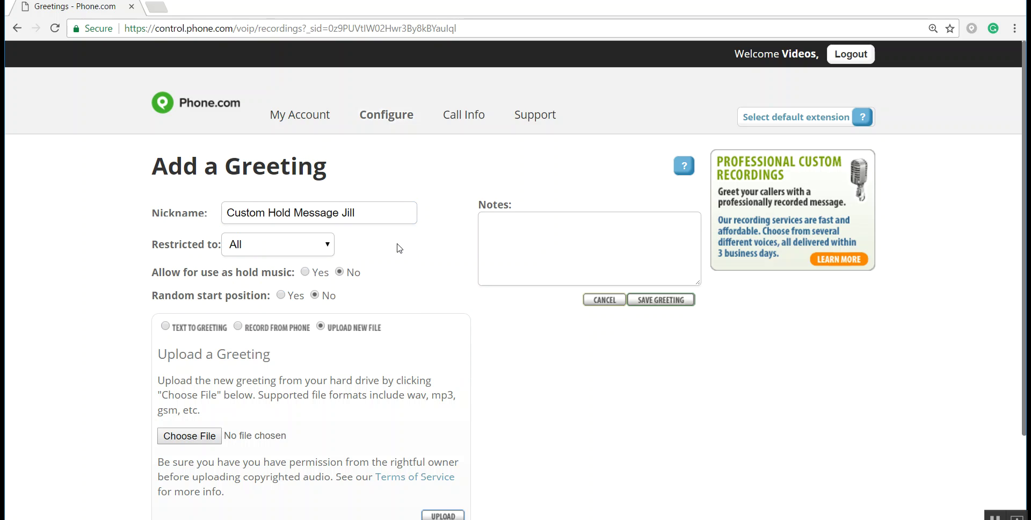
pyautogui.click(311, 273)
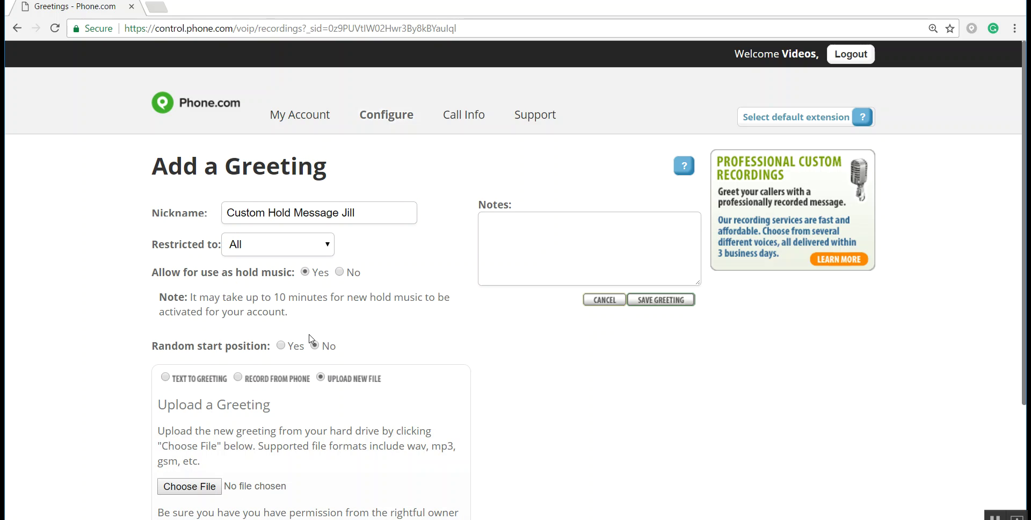
pyautogui.scroll(-1, 304, 353)
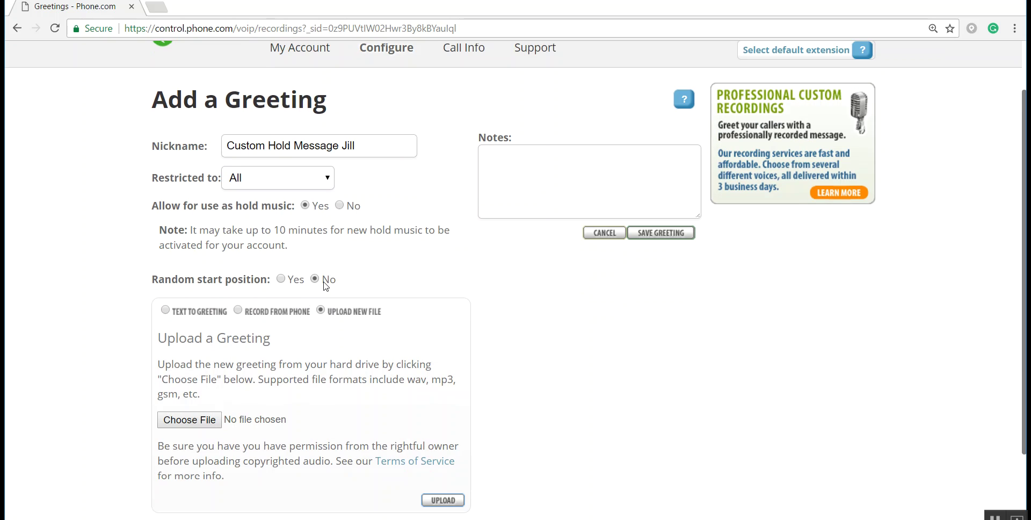
pyautogui.click(212, 316)
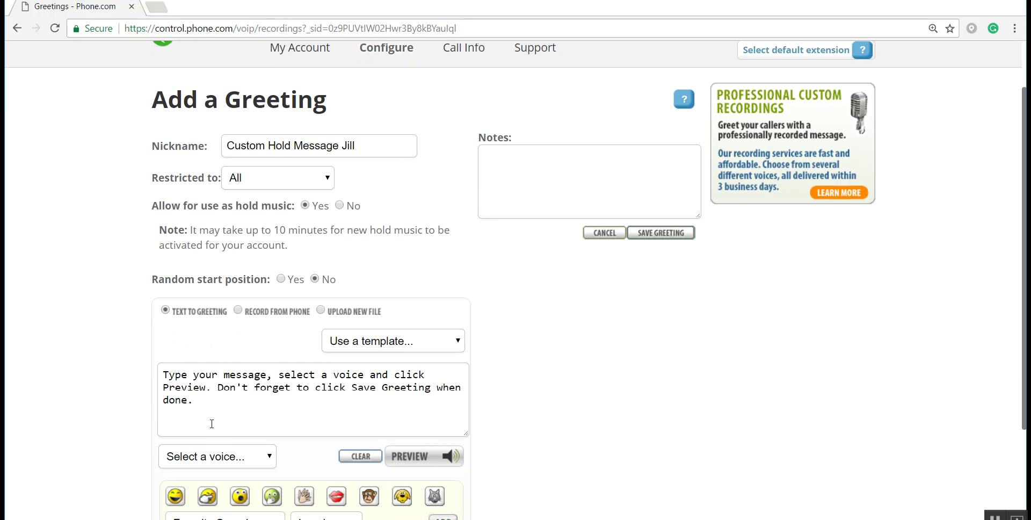
# Replace the placeholder with the pasted ABC company message, select voice Amy, then pick record-from-phone
pyautogui.moveTo(212, 424); pyautogui.dragTo(131, 371)
pyautogui.press('BackSpace')
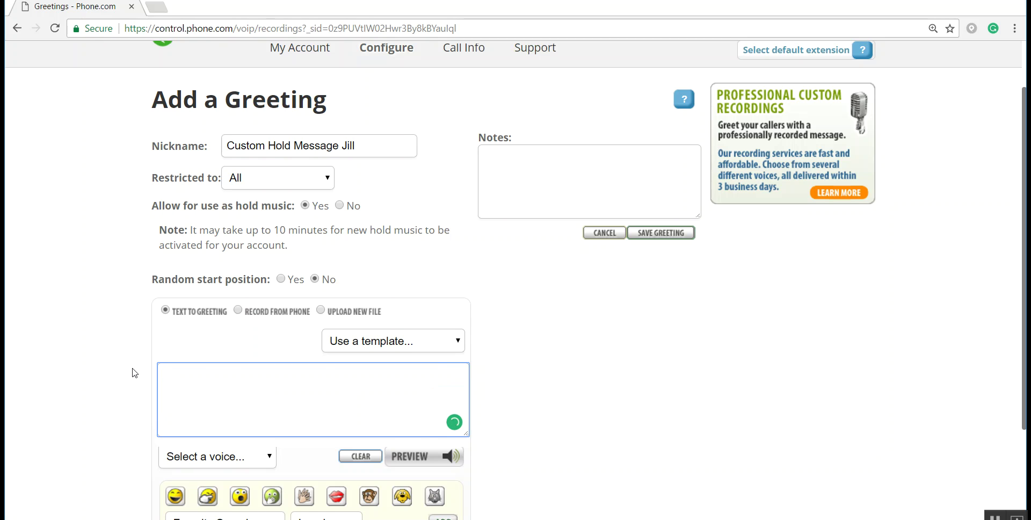
pyautogui.write('ABC company was established in 1980 as a 2 person team. Today we employ over 5000 people and serve over a million customers.')
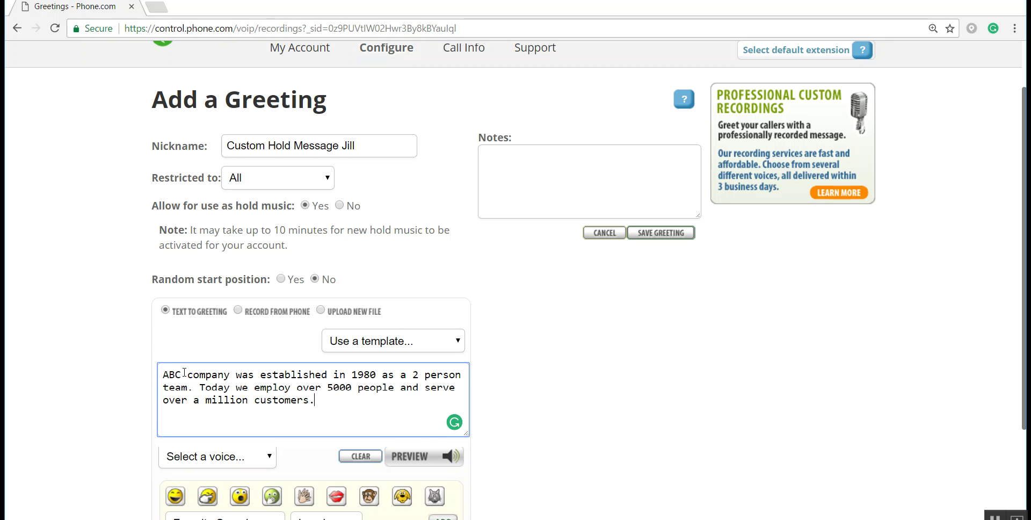
pyautogui.click(225, 460)
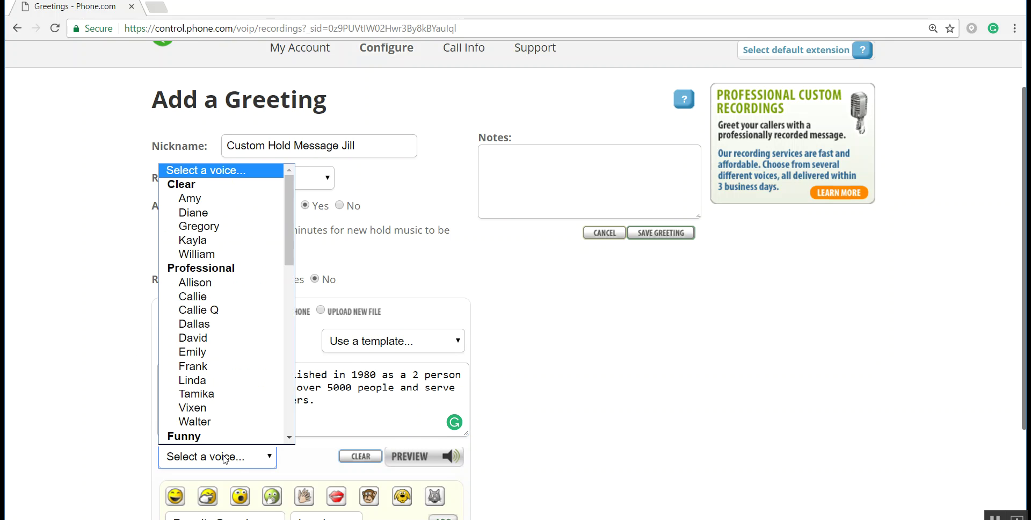
pyautogui.click(216, 206)
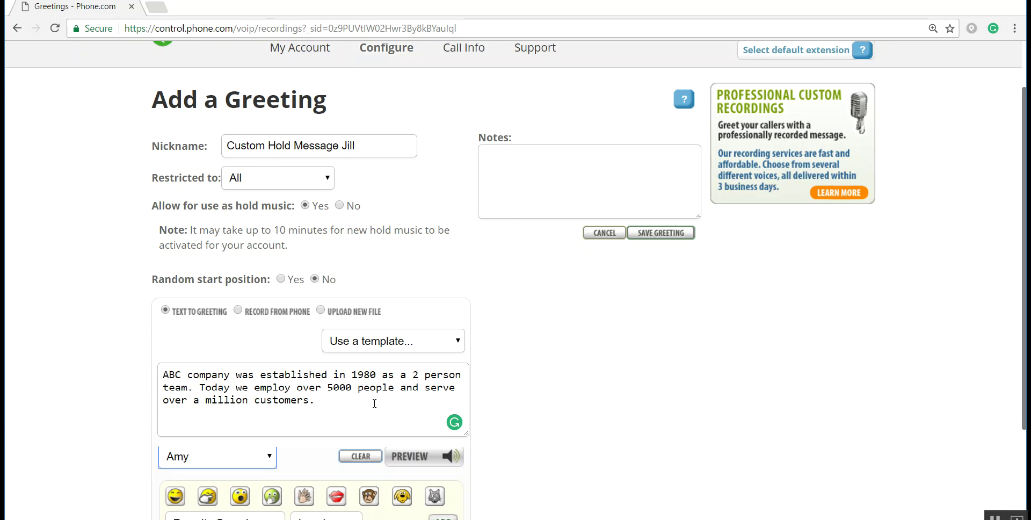
pyautogui.click(273, 317)
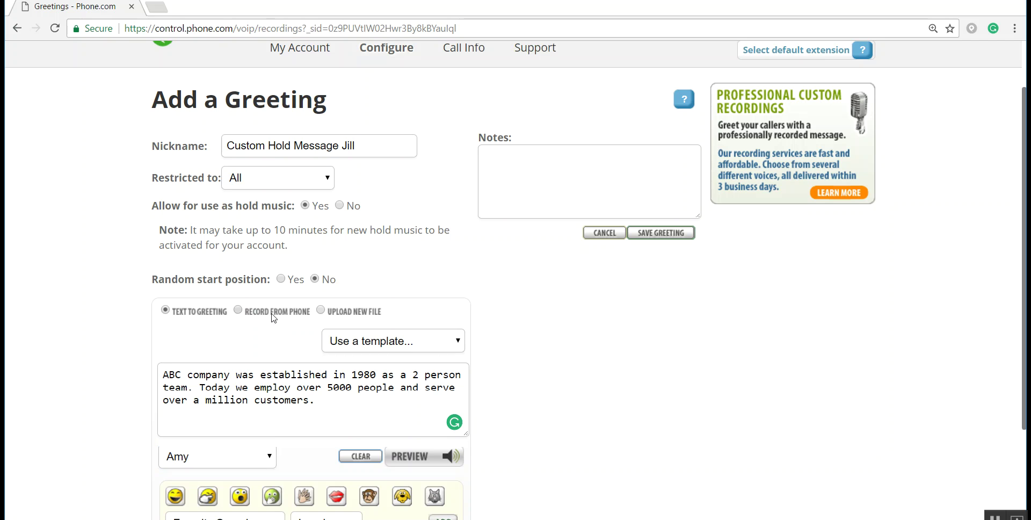
pyautogui.click(273, 315)
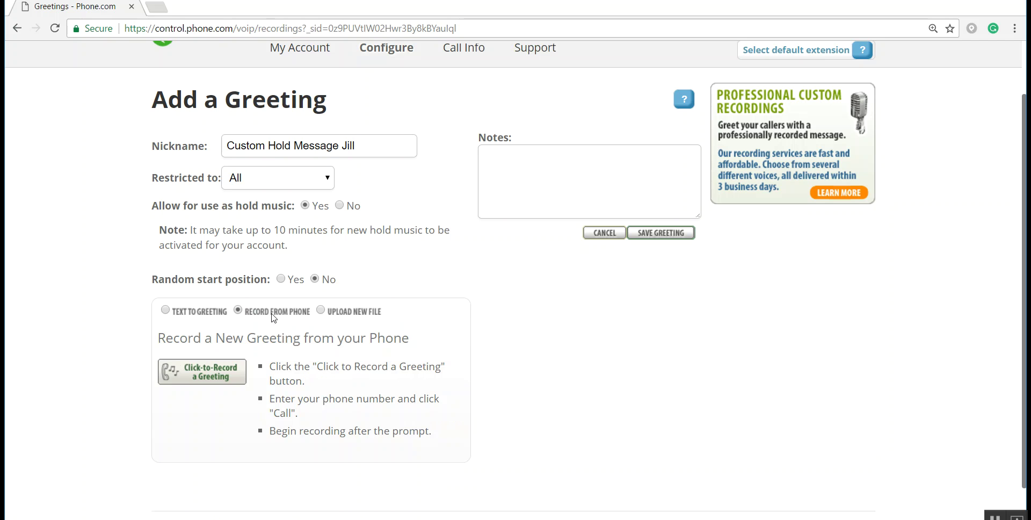
# Dismiss the Place a Call dialog without calling and bring up the Notes box's edit menu
pyautogui.click(239, 382)
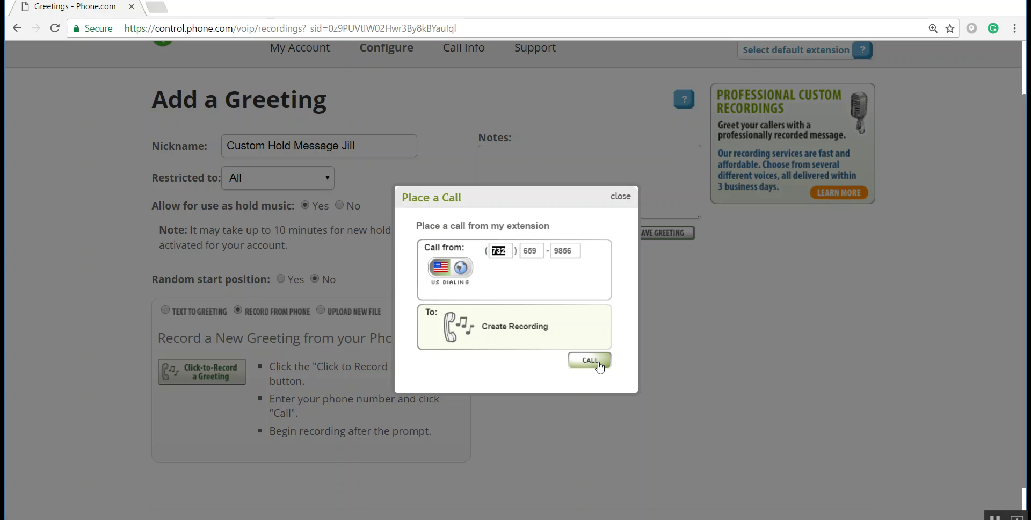
pyautogui.click(621, 197)
pyautogui.click(603, 162)
pyautogui.rightClick(602, 161)
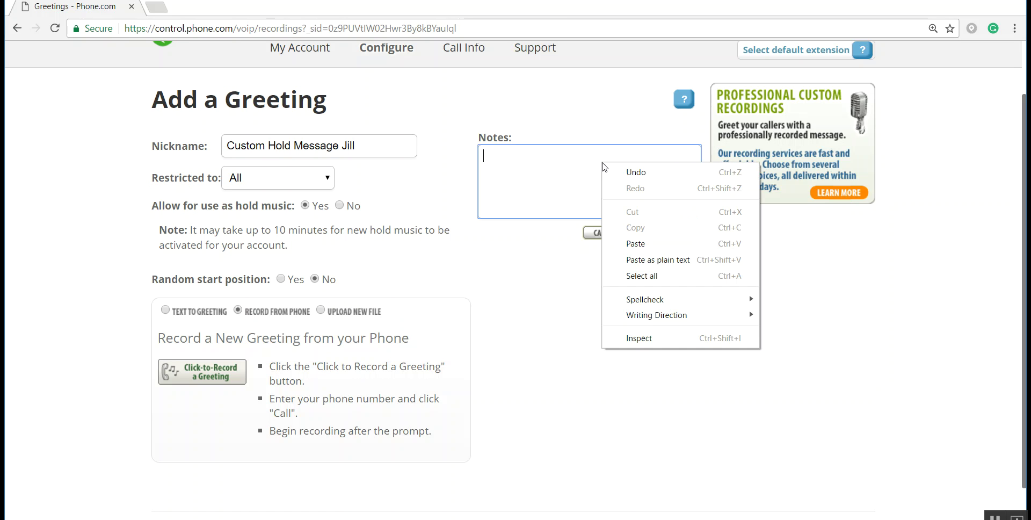
# Paste the ABC message into Notes, switch back to text-to-speech, and save Custom Hold Message Jill
pyautogui.click(634, 243)
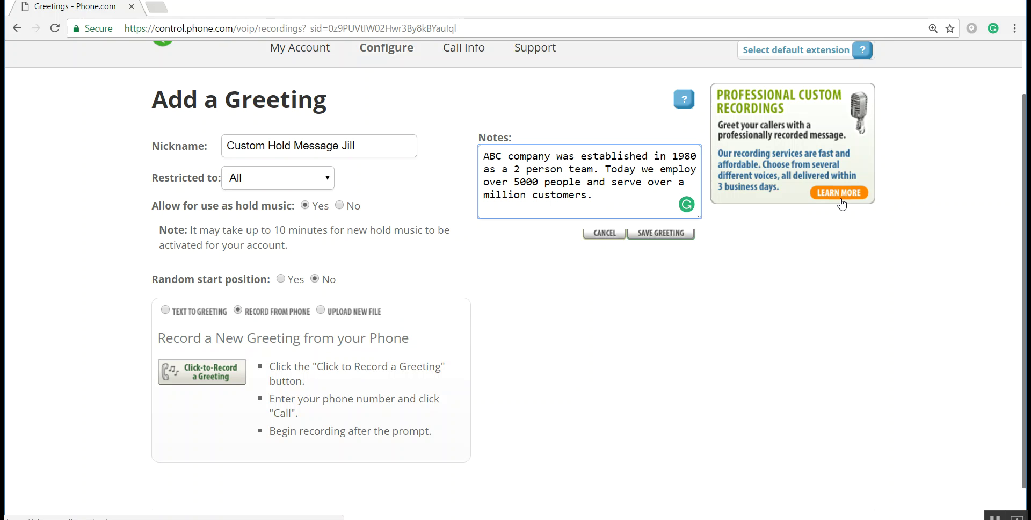
pyautogui.click(193, 314)
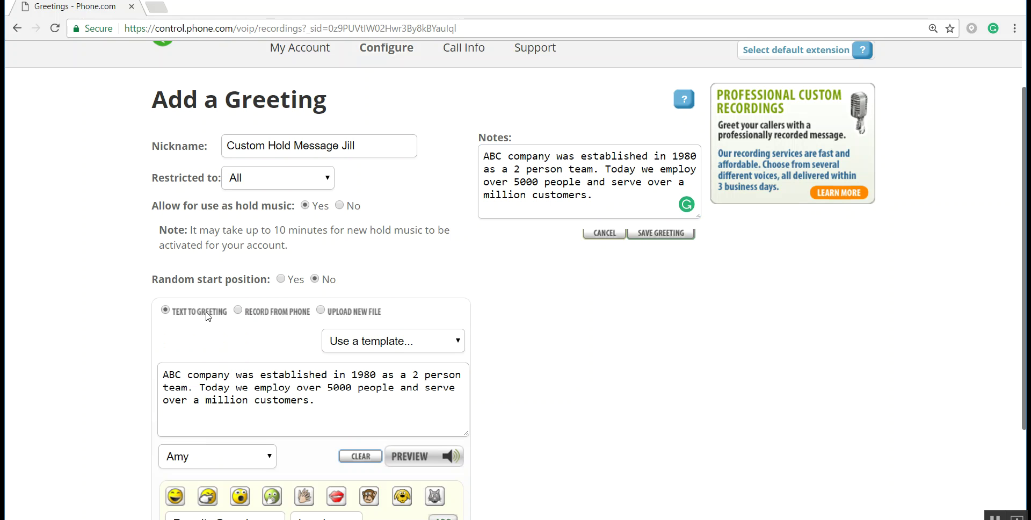
pyautogui.scroll(-1, 202, 337)
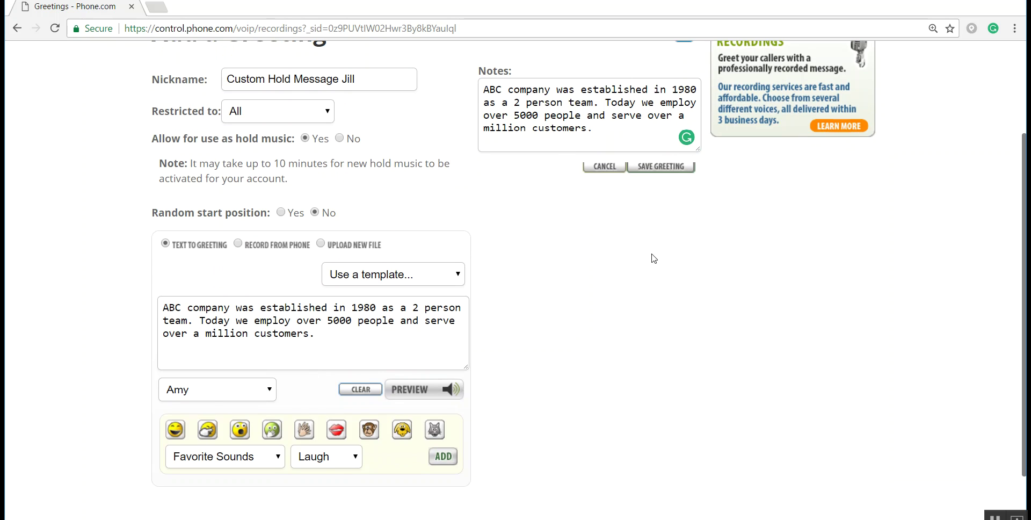
pyautogui.click(673, 172)
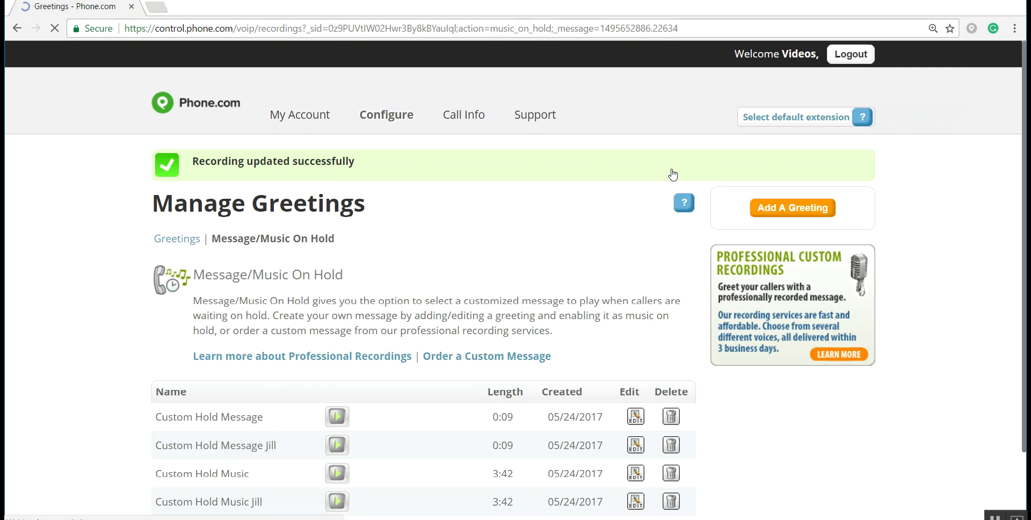
# Go to System Settings' hold music section through the Configure menu
pyautogui.scroll(-1, 601, 299)
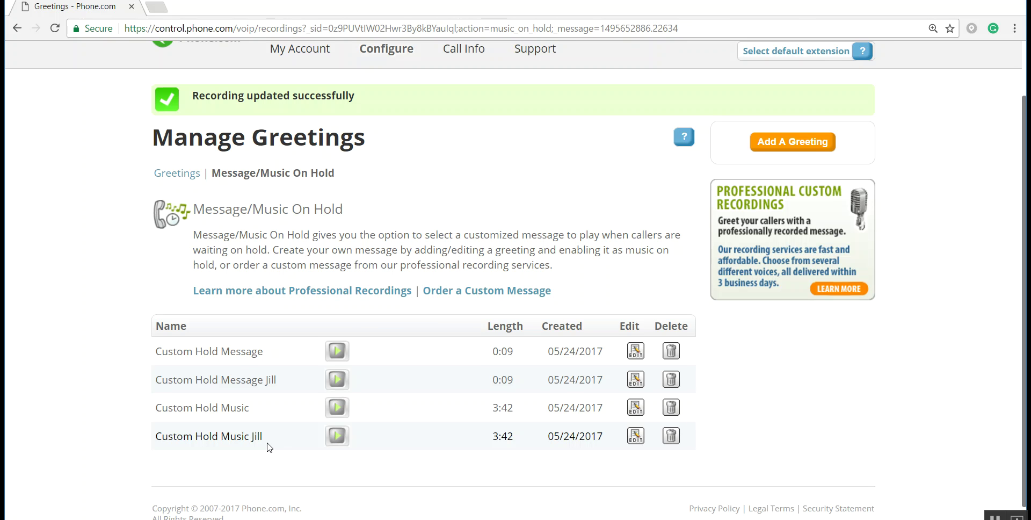
pyautogui.scroll(1, 286, 377)
pyautogui.moveTo(394, 122)
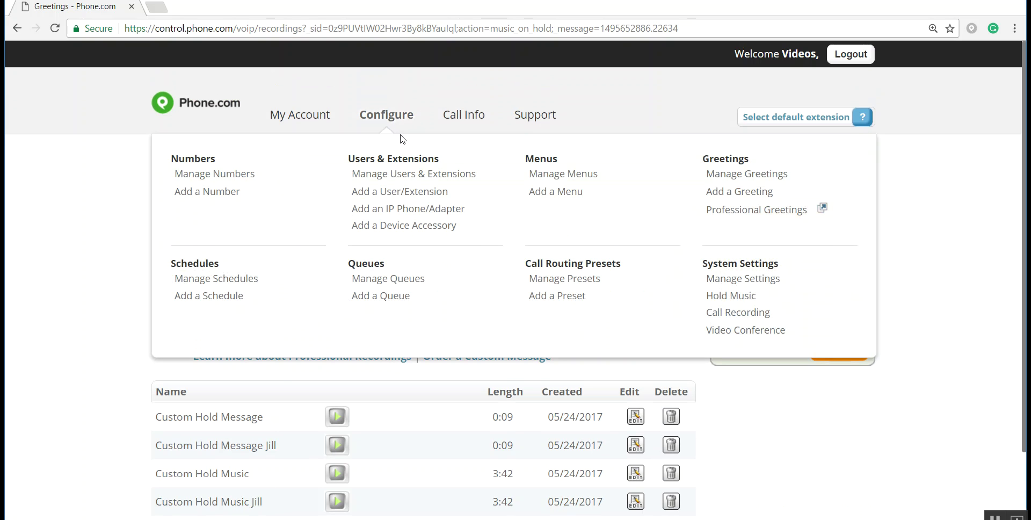
pyautogui.click(746, 304)
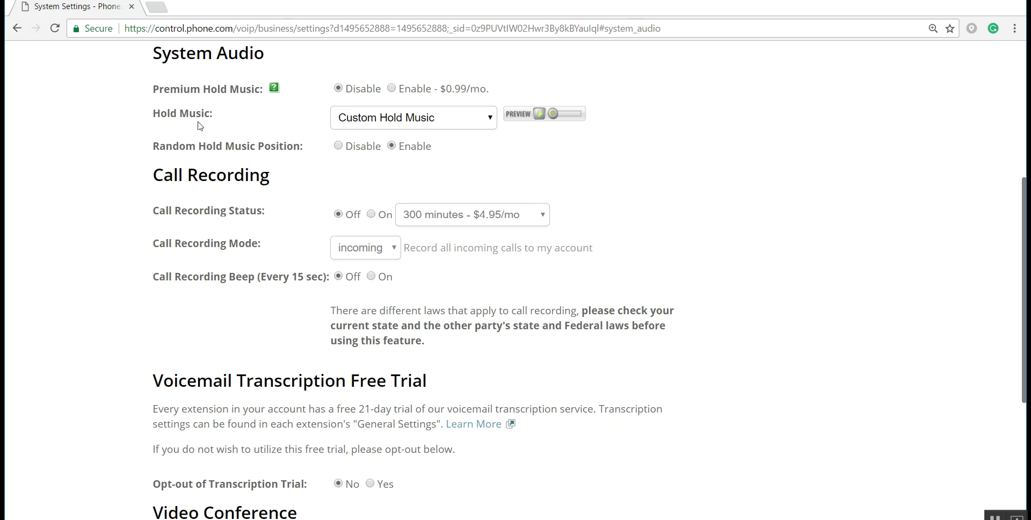
# Choose Custom Hold Music Jill from the Hold Music dropdown as the system hold music
pyautogui.click(474, 128)
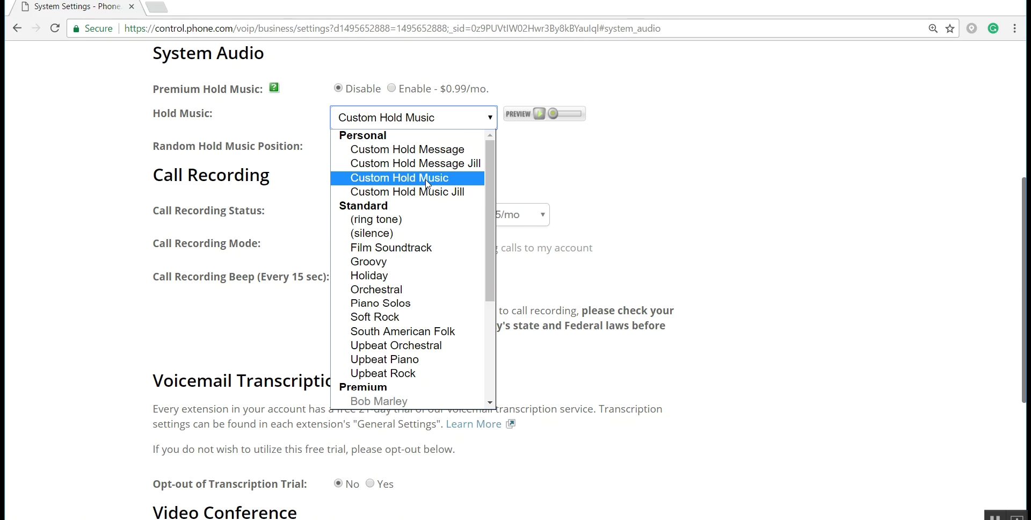
pyautogui.click(540, 148)
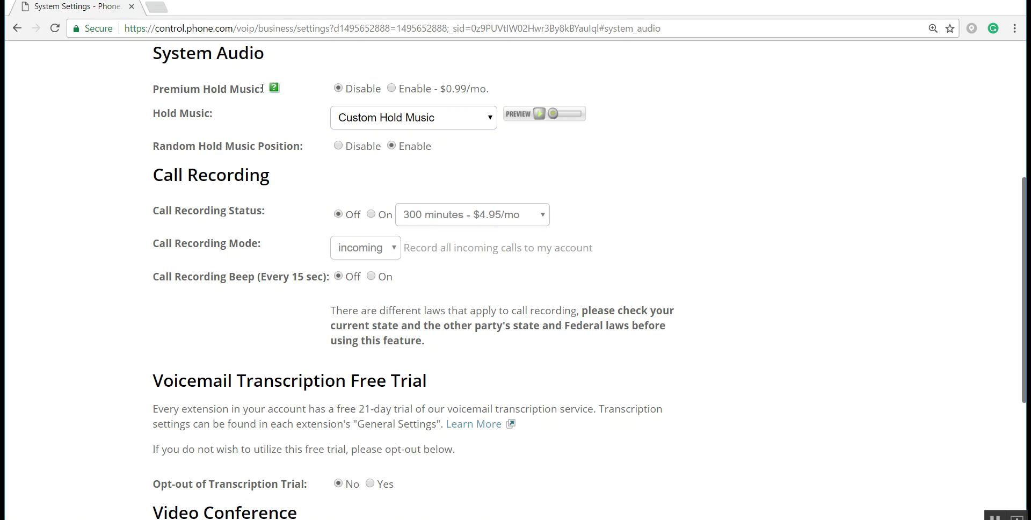
pyautogui.click(403, 119)
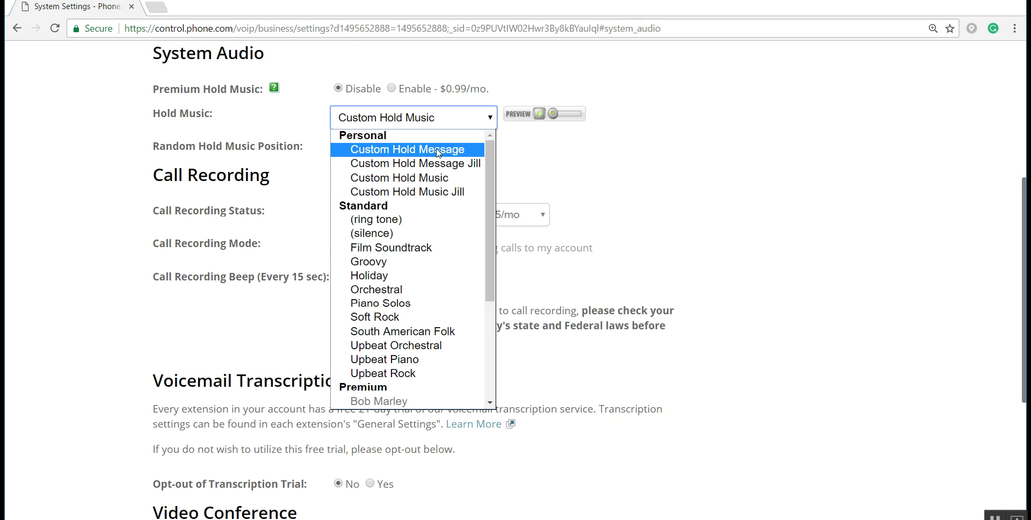
pyautogui.click(438, 191)
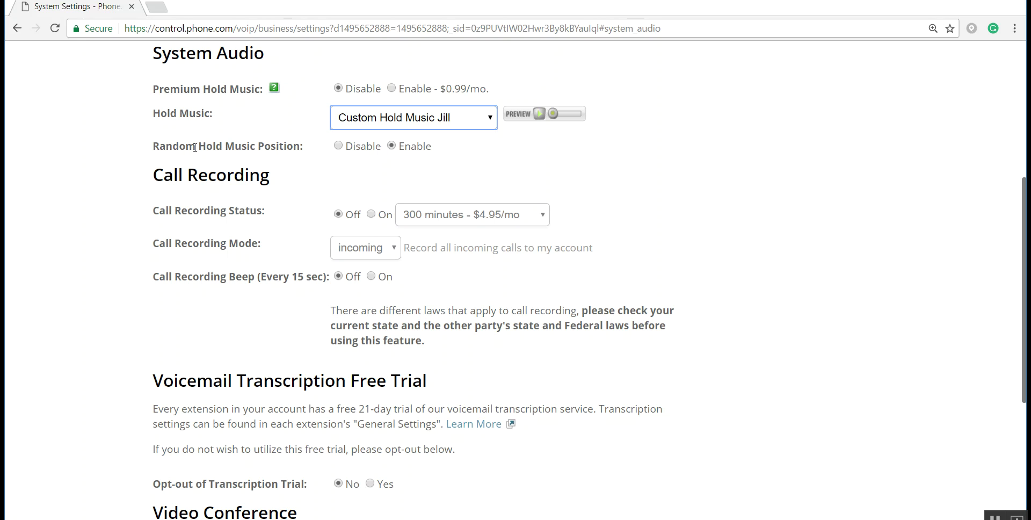
pyautogui.click(389, 149)
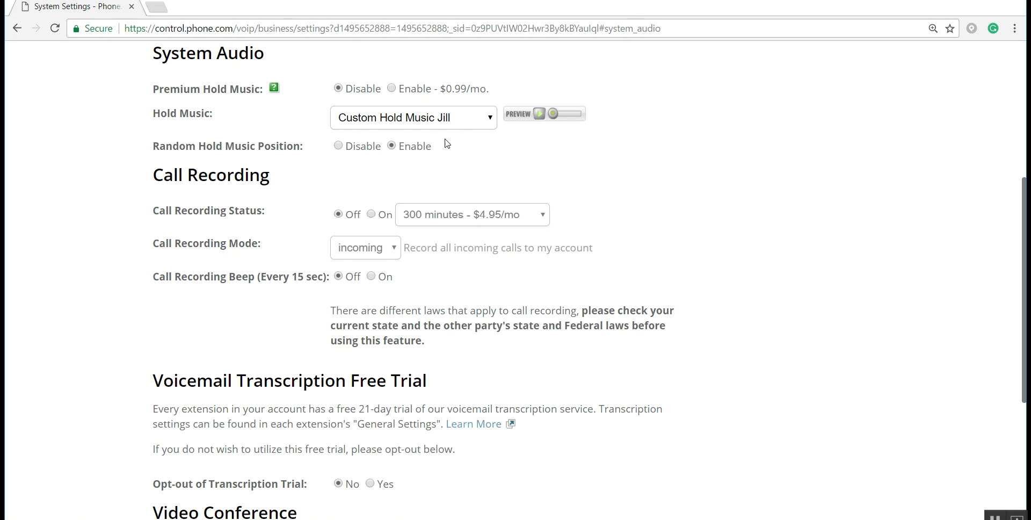
pyautogui.click(438, 123)
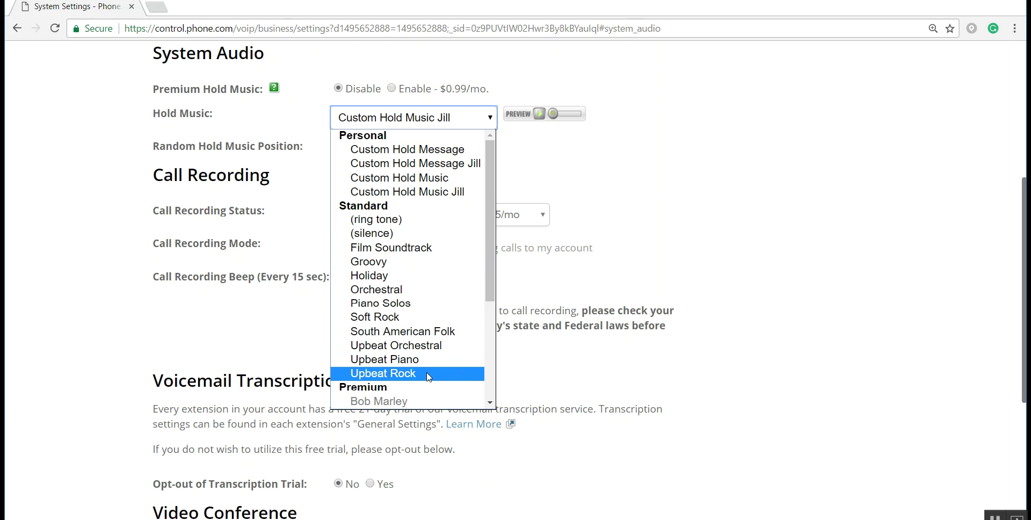
# Keep Custom Hold Music Jill selected as the system hold music
pyautogui.scroll(-3, 424, 290)
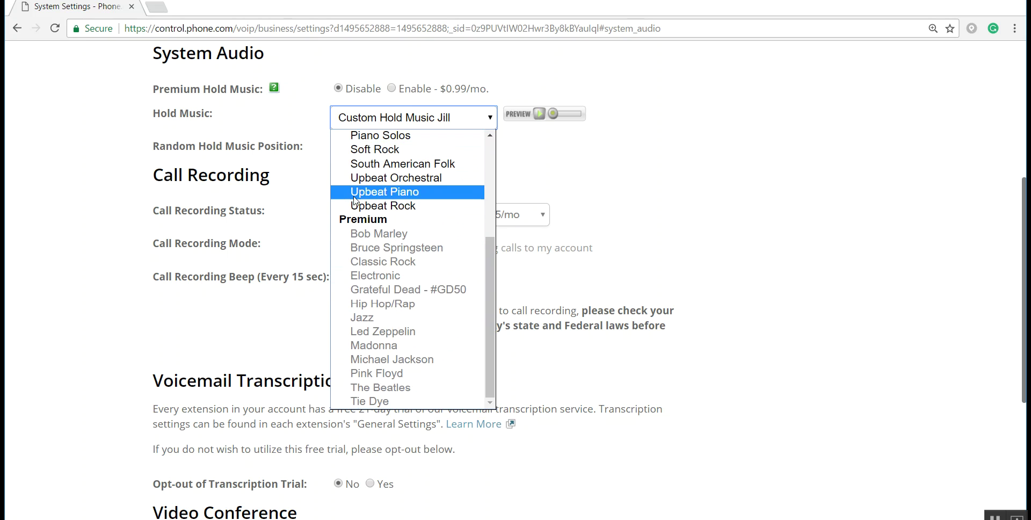
pyautogui.click(392, 86)
pyautogui.click(391, 87)
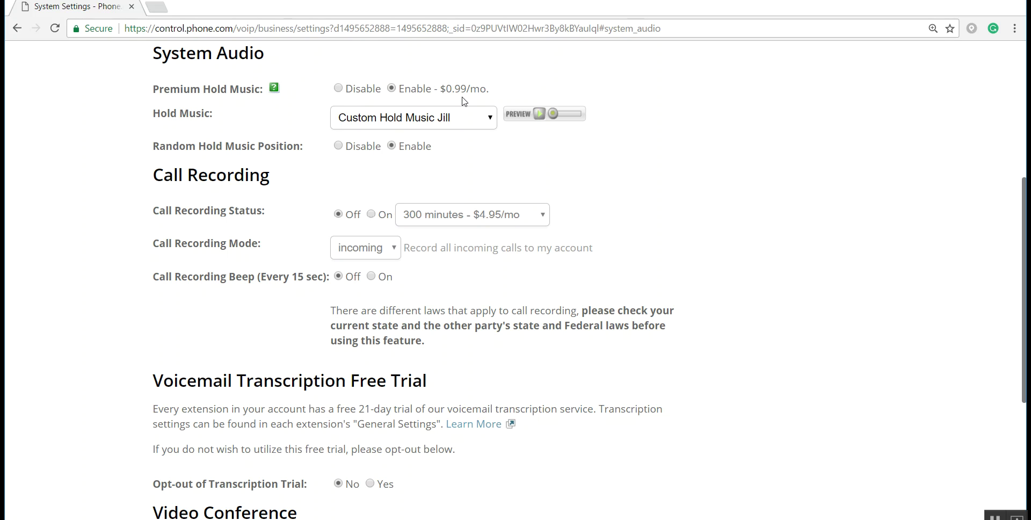
pyautogui.click(458, 118)
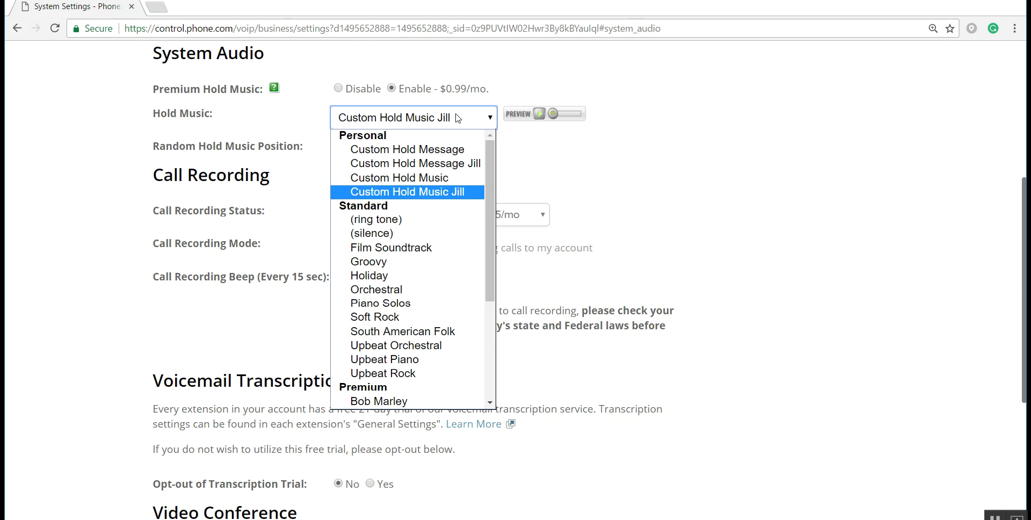
pyautogui.scroll(-5, 470, 172)
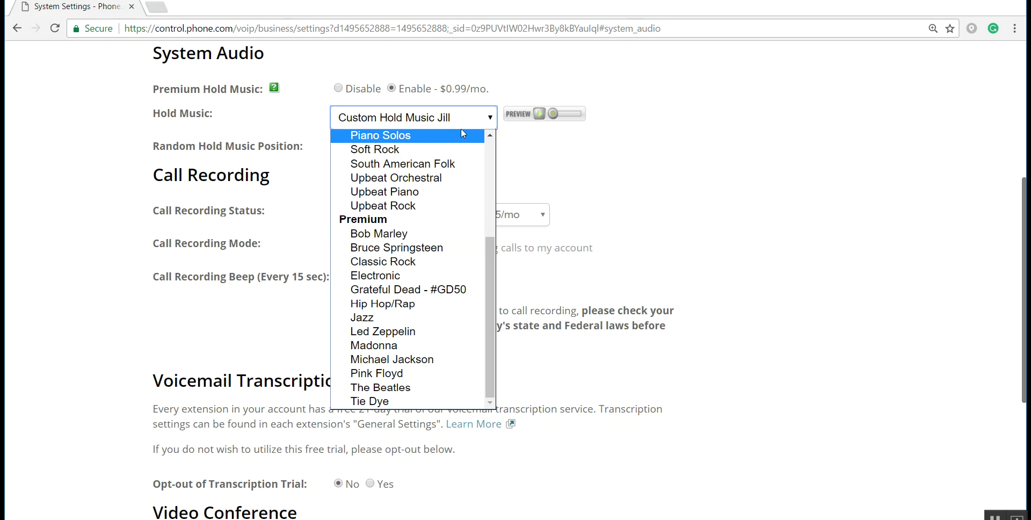
pyautogui.scroll(3, 442, 161)
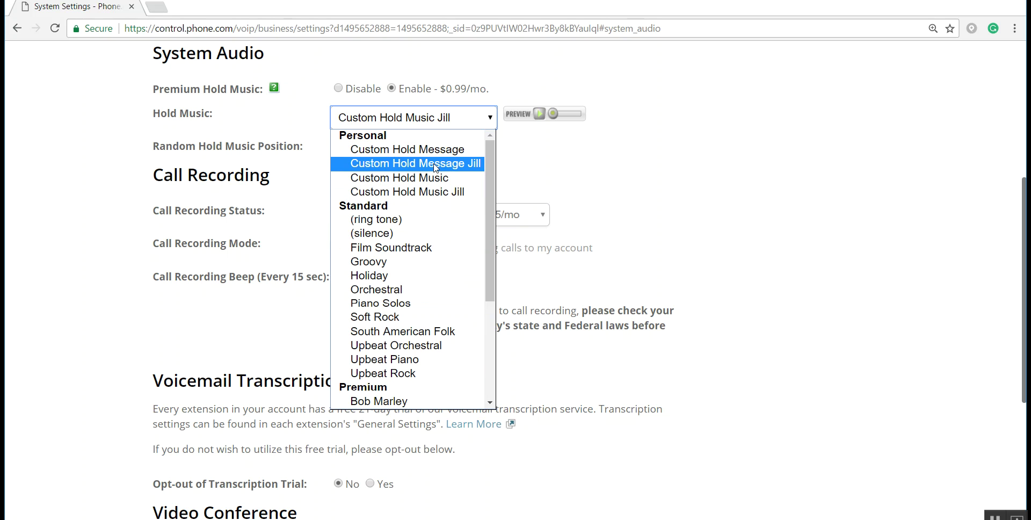
pyautogui.click(426, 192)
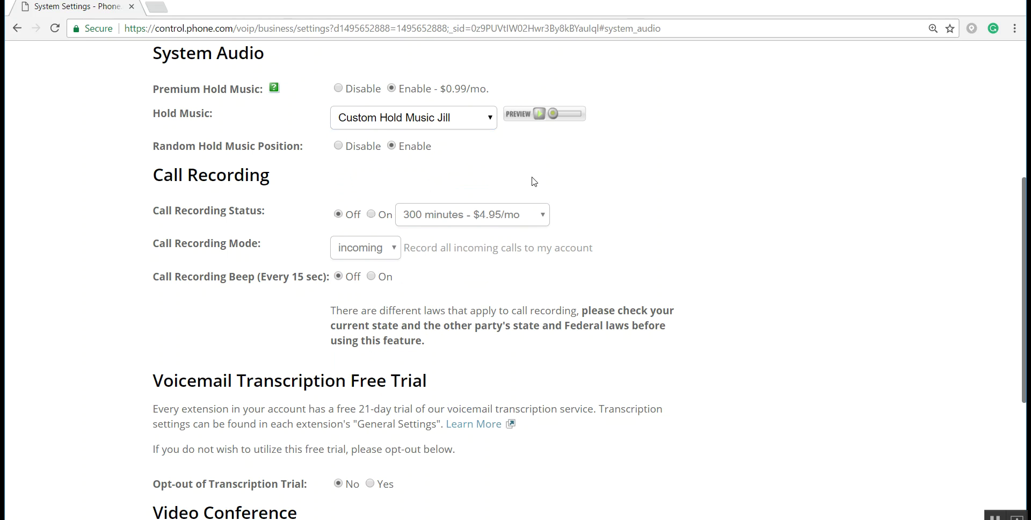
# Disable Premium Hold Music, dismiss the alert, and save the system settings
pyautogui.click(338, 88)
pyautogui.click(613, 232)
pyautogui.scroll(-5, 647, 197)
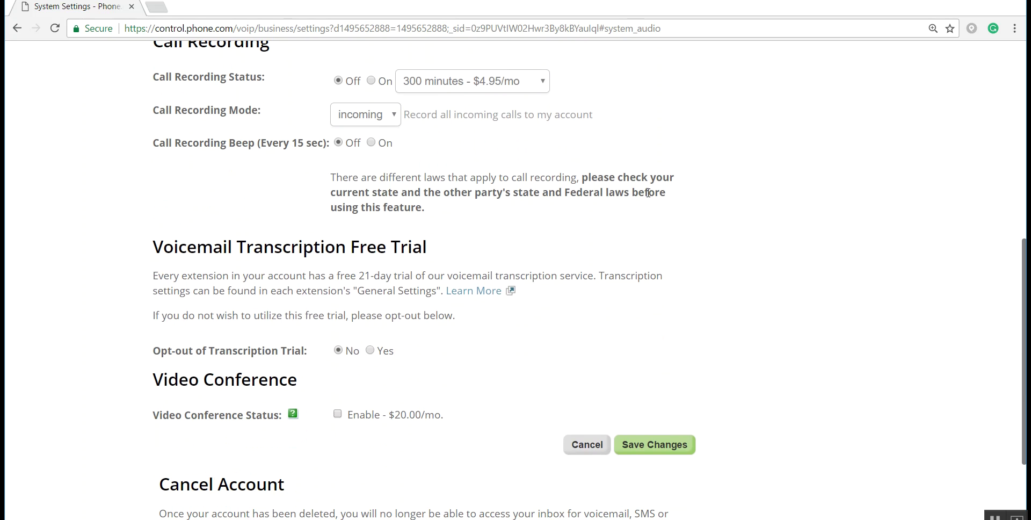
pyautogui.click(645, 315)
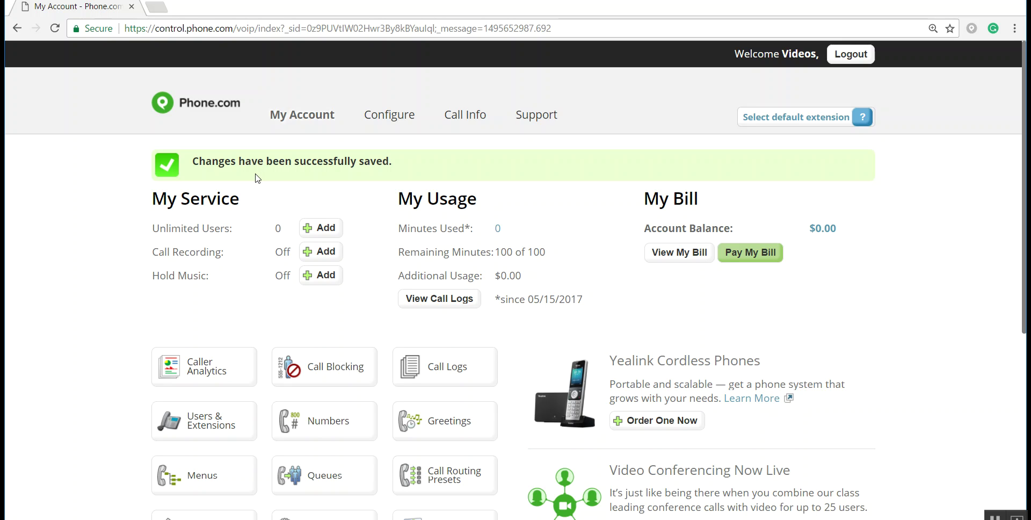
# Open the phone number's call handling rules from Manage Numbers via Edit Number Action
pyautogui.moveTo(383, 125)
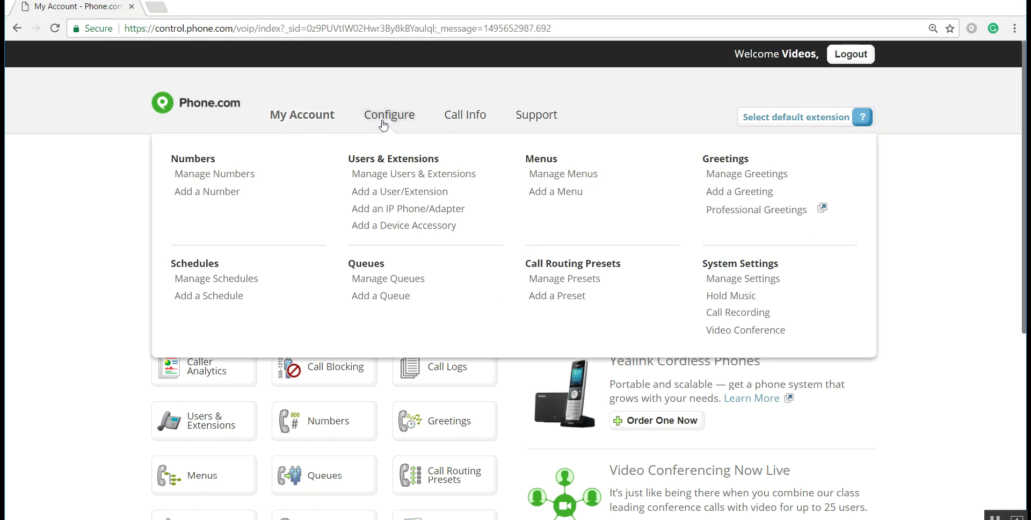
pyautogui.click(253, 177)
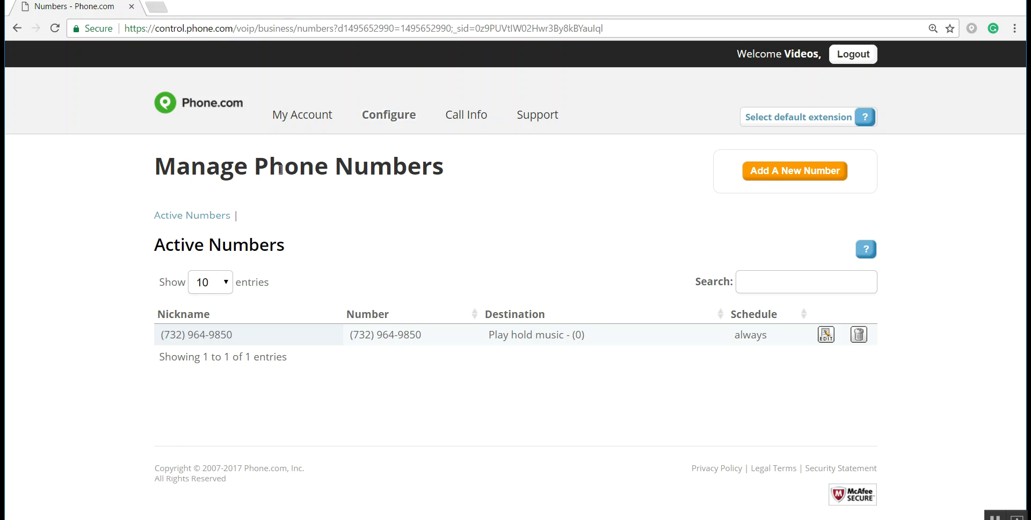
pyautogui.click(827, 336)
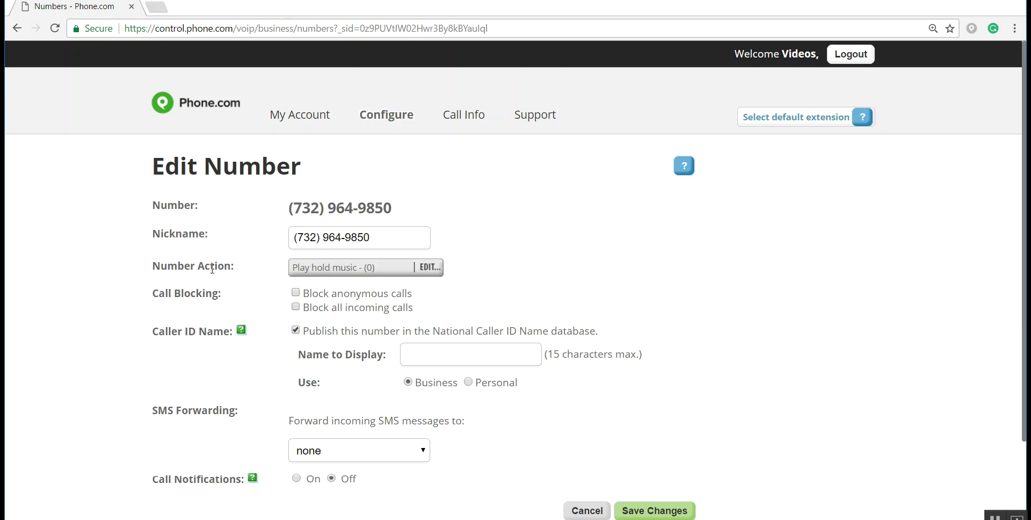
pyautogui.click(434, 275)
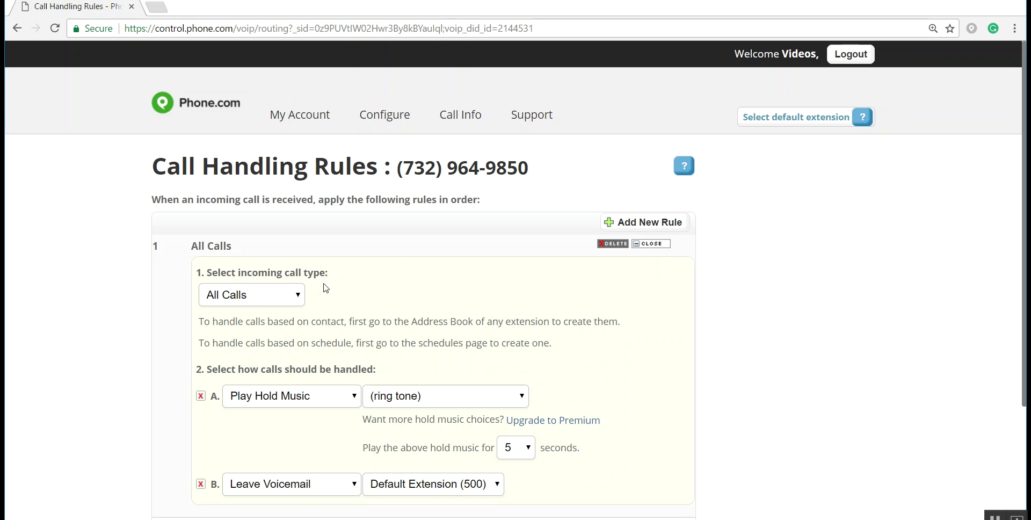
# Make step A play Custom Hold Music Jill as the ringing tone and preview it
pyautogui.scroll(-1, 281, 300)
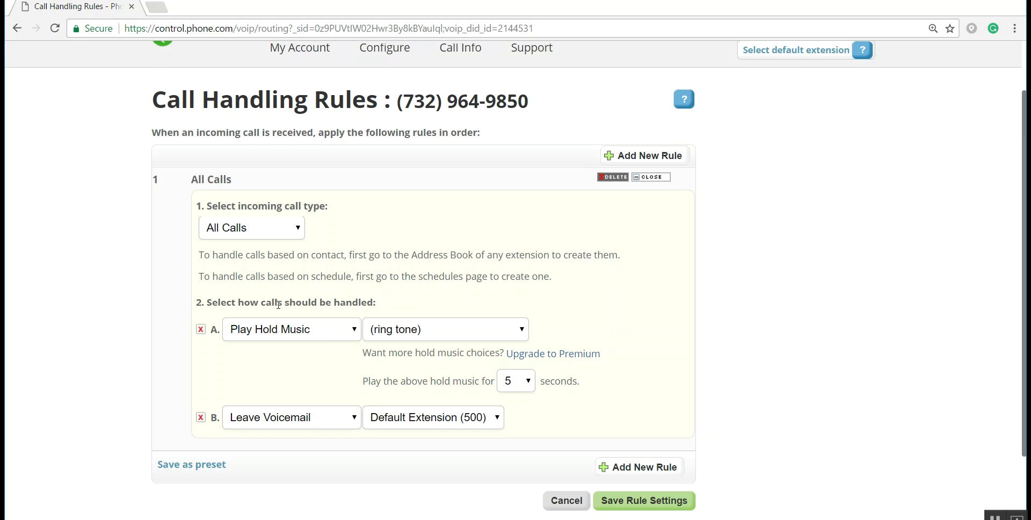
pyautogui.click(320, 337)
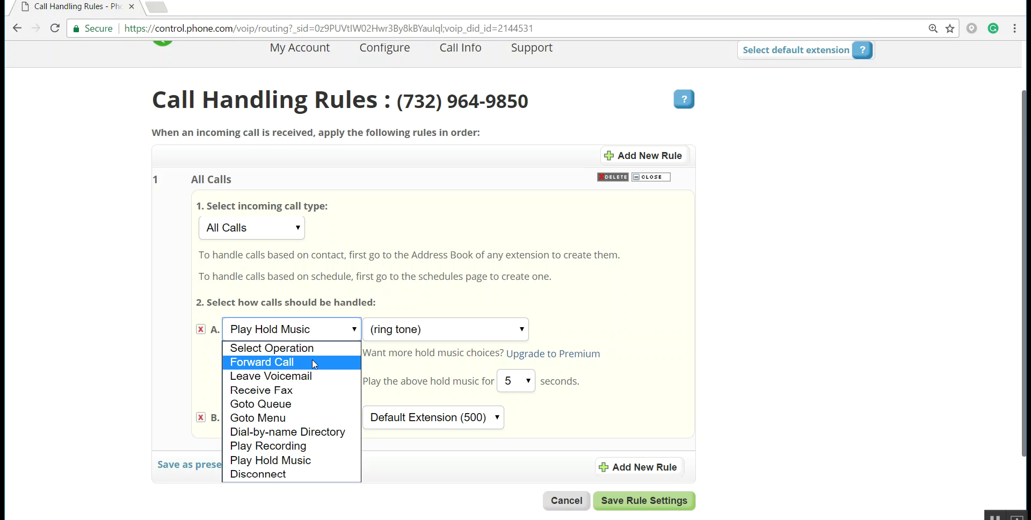
pyautogui.click(282, 465)
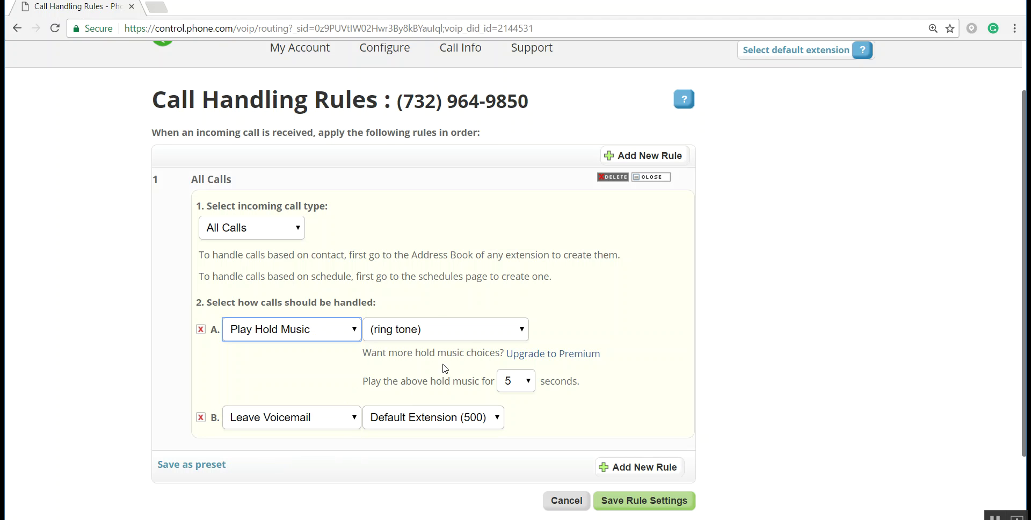
pyautogui.click(471, 336)
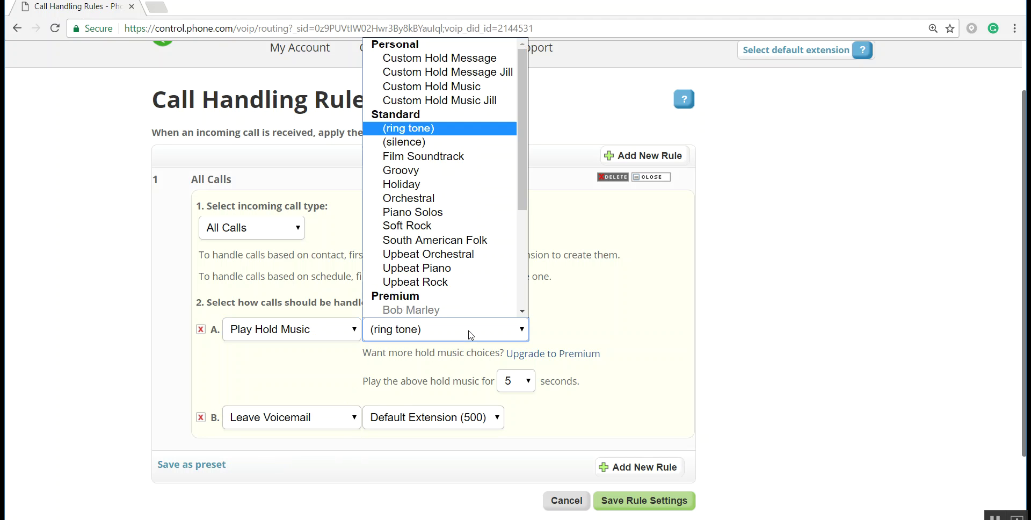
pyautogui.click(484, 106)
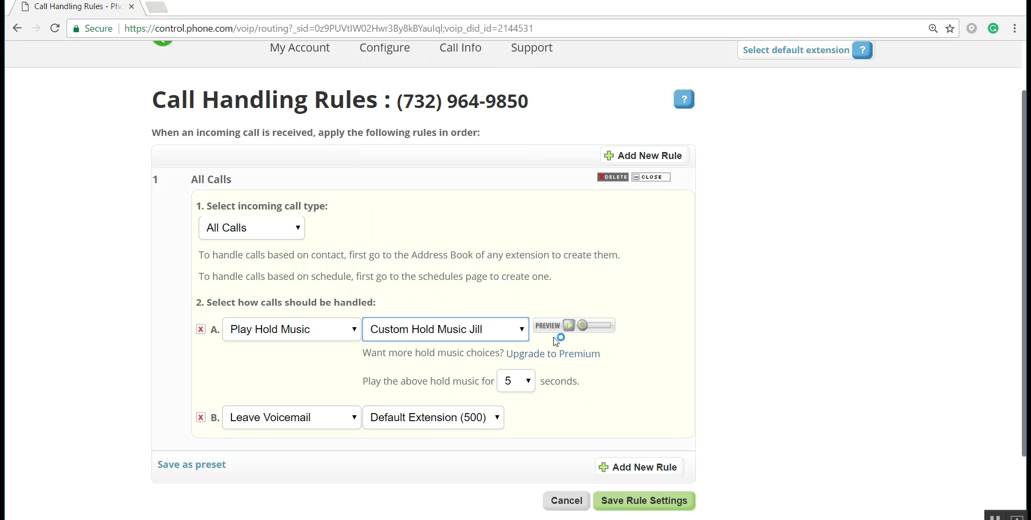
pyautogui.click(570, 327)
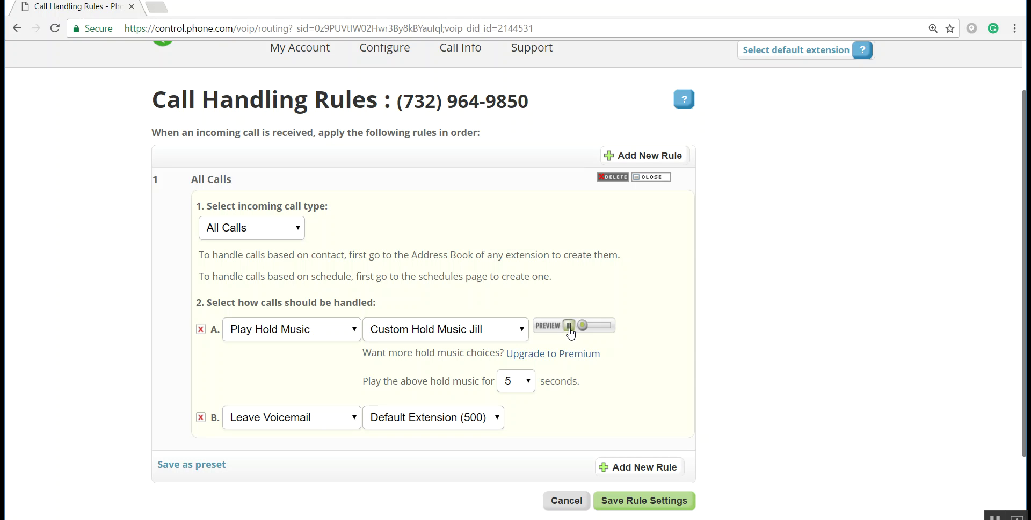
pyautogui.click(570, 328)
# Set the hold music duration to 15 seconds, keep Leave Voicemail for step B, and save the rule
pyautogui.click(529, 385)
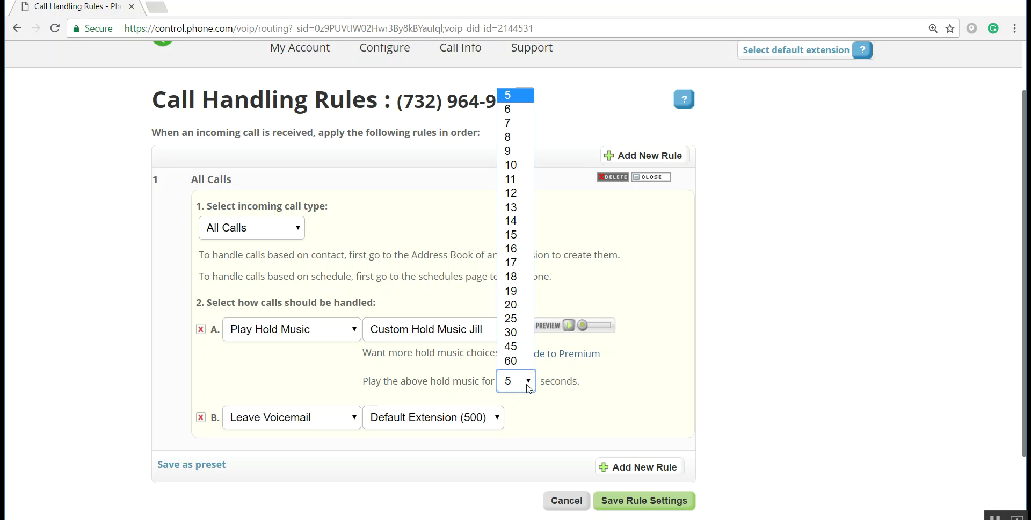
pyautogui.press('Escape')
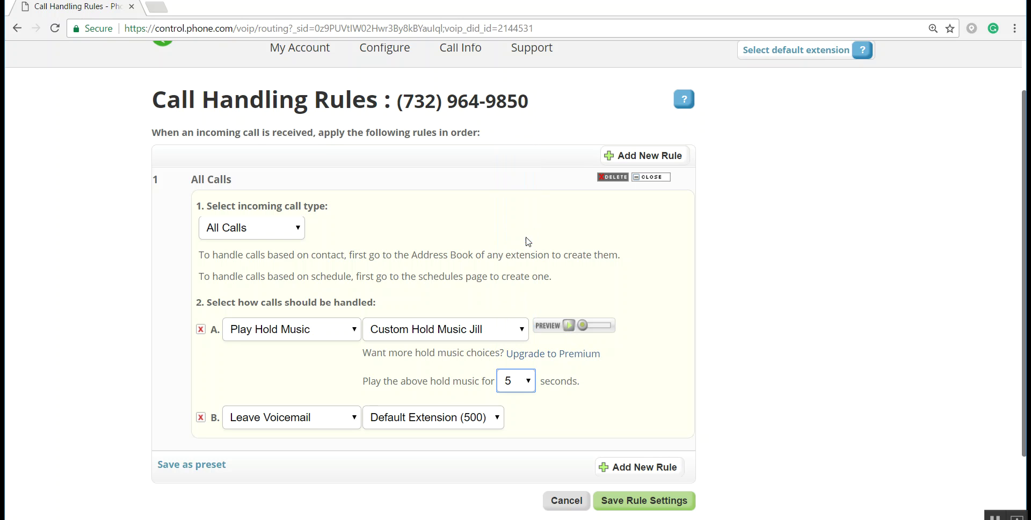
pyautogui.click(594, 406)
pyautogui.scroll(-1, 594, 405)
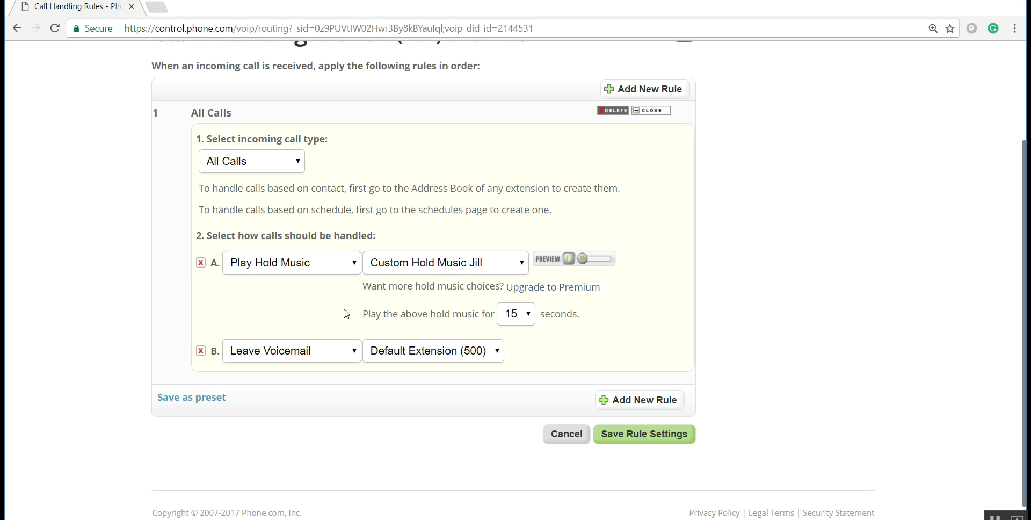
pyautogui.click(303, 359)
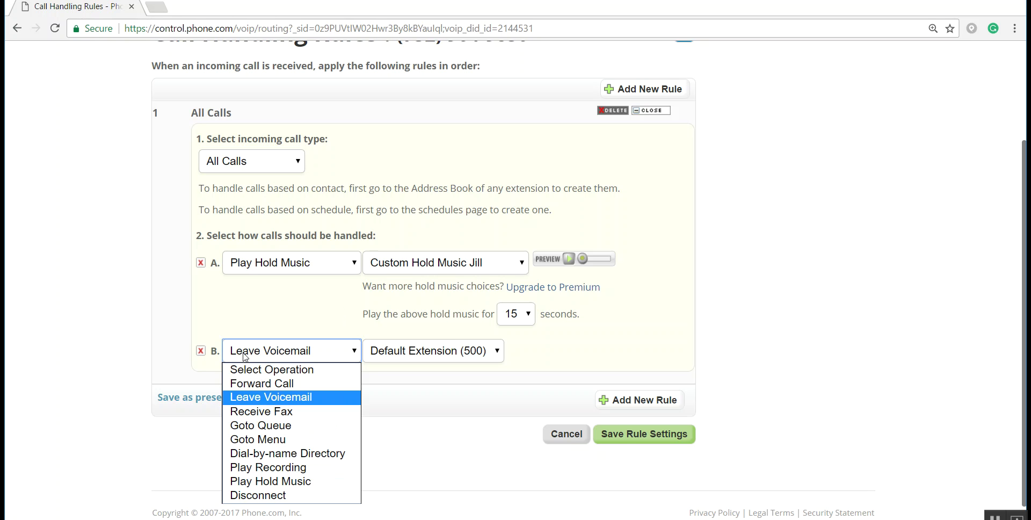
pyautogui.click(252, 400)
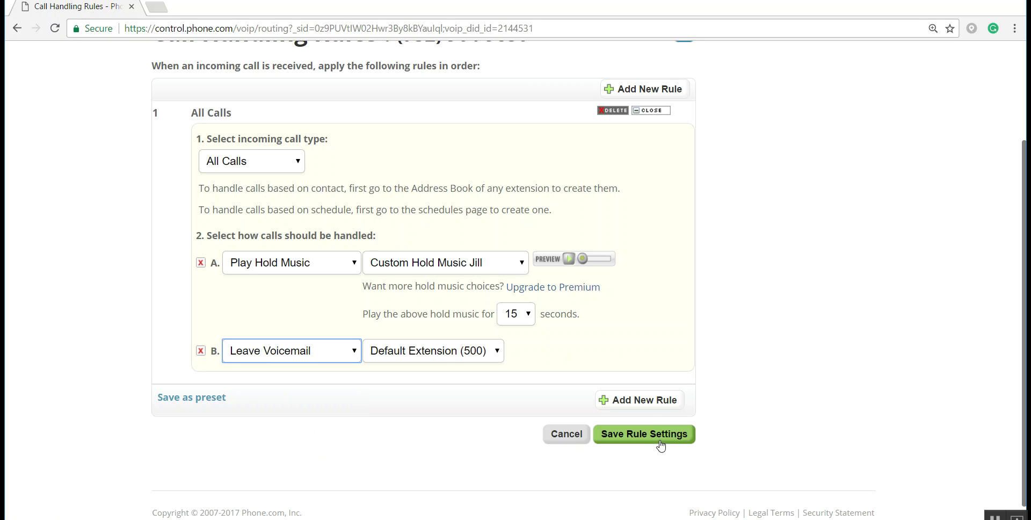
pyautogui.click(310, 396)
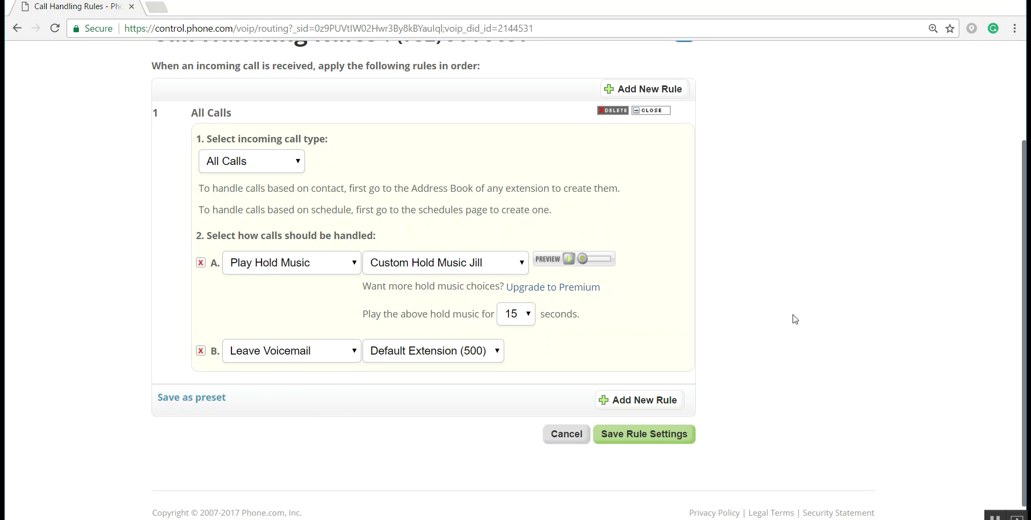
pyautogui.click(665, 441)
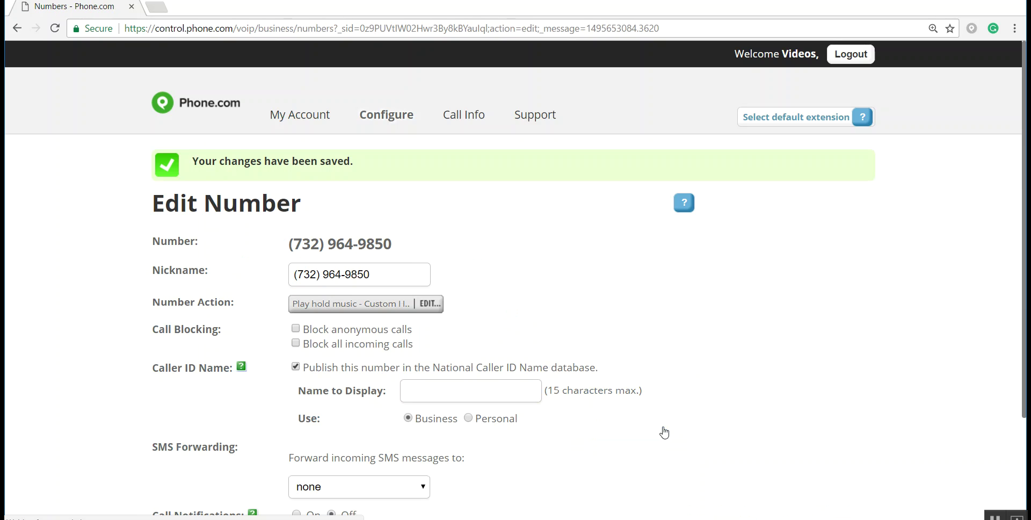
# Switch from the saved Edit Number page to the 'How to Set Up Greeting' slide show
pyautogui.scroll(-3, 665, 433)
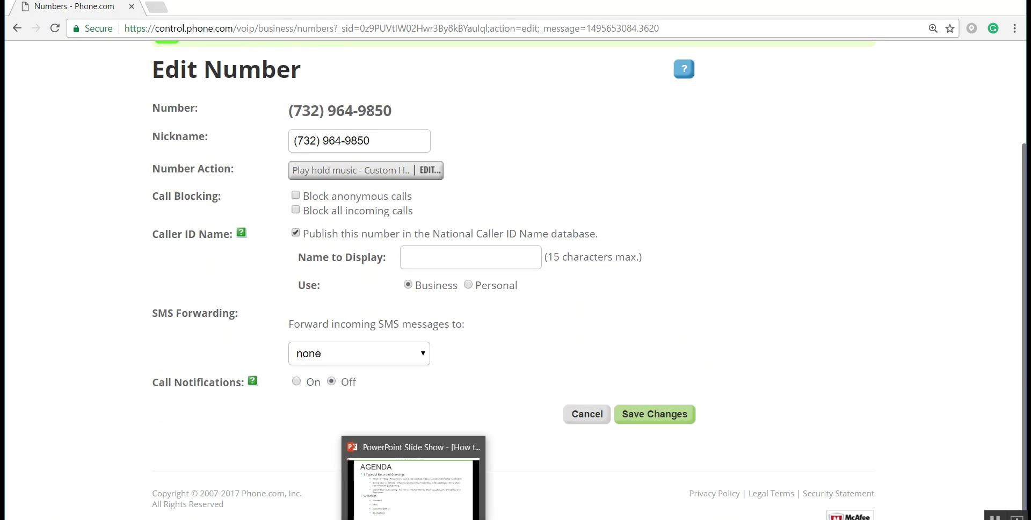
pyautogui.click(419, 492)
pyautogui.click(961, 398)
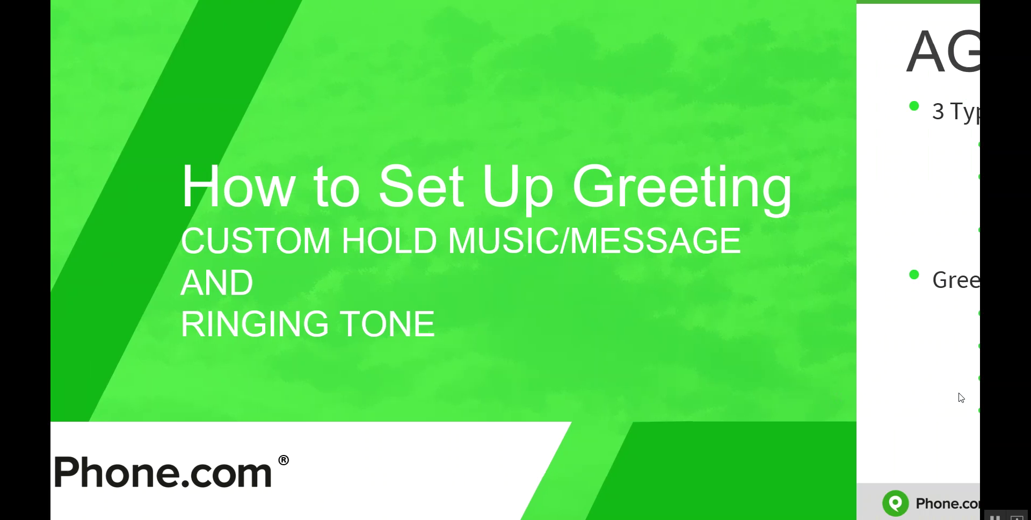
# Advance the slide show to slide 3 with the support contact details
pyautogui.click(961, 398)
pyautogui.click(961, 398)
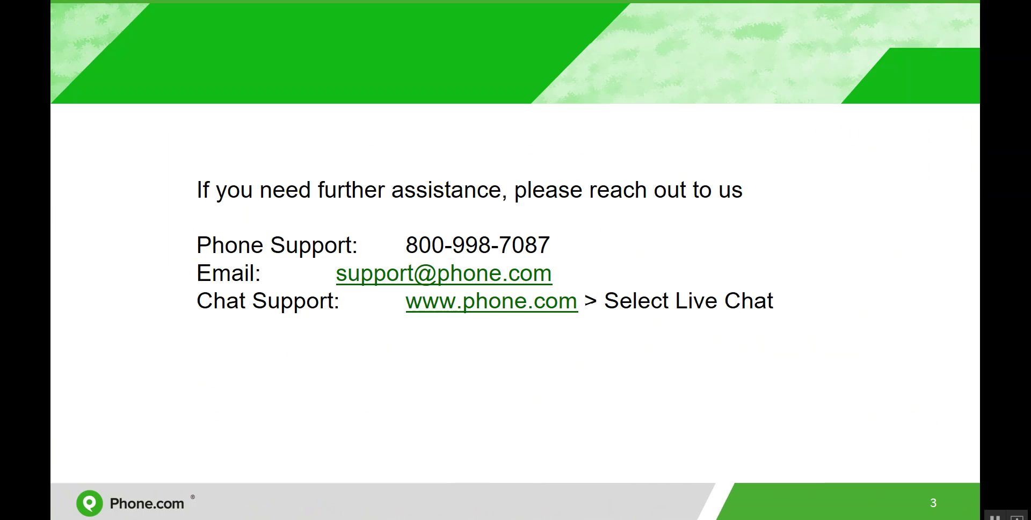